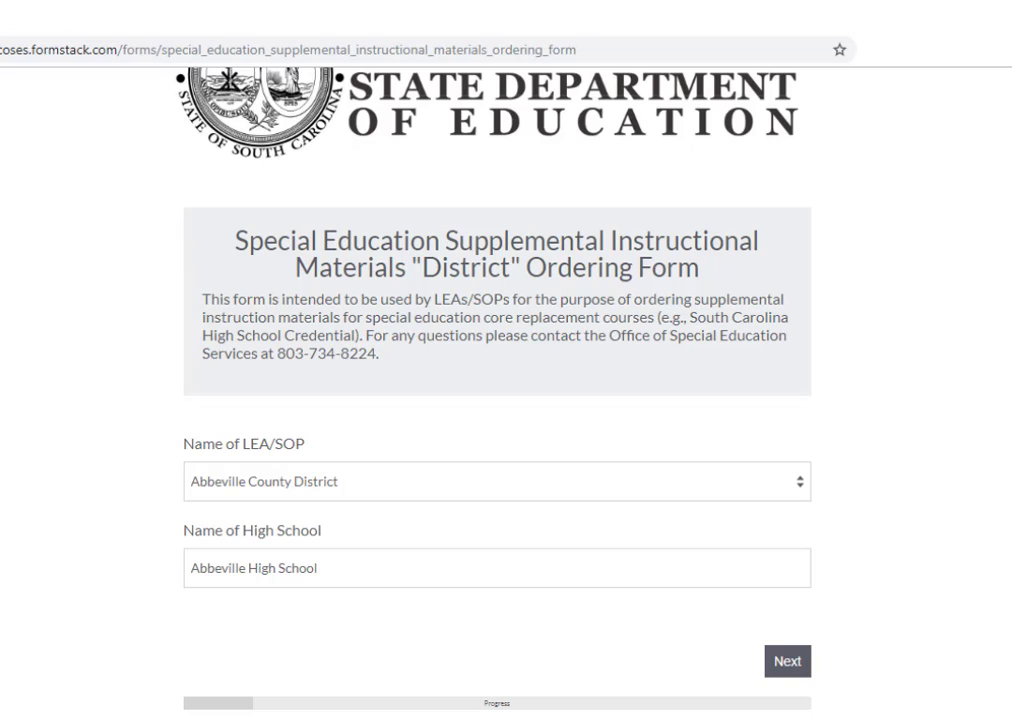
Continue from the district and high school page through the district contact information to the Essentials of English I-IV section
{"action": "left_click", "coordinate": [795, 670]}
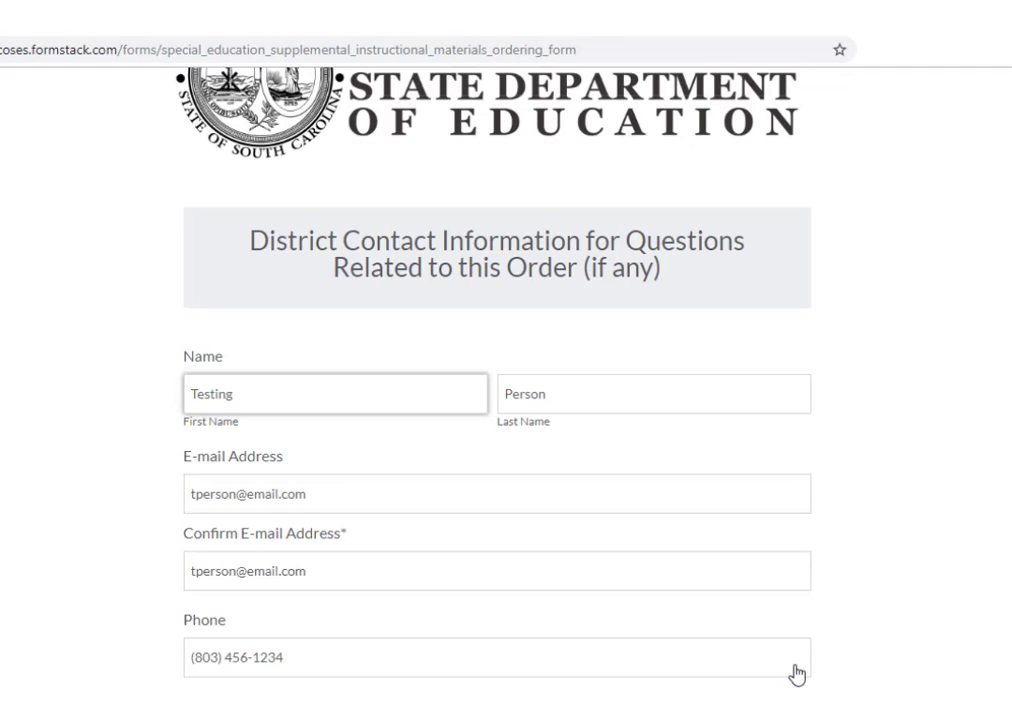
{"action": "scroll", "coordinate": [797, 675], "scroll_direction": "down", "scroll_amount": 1}
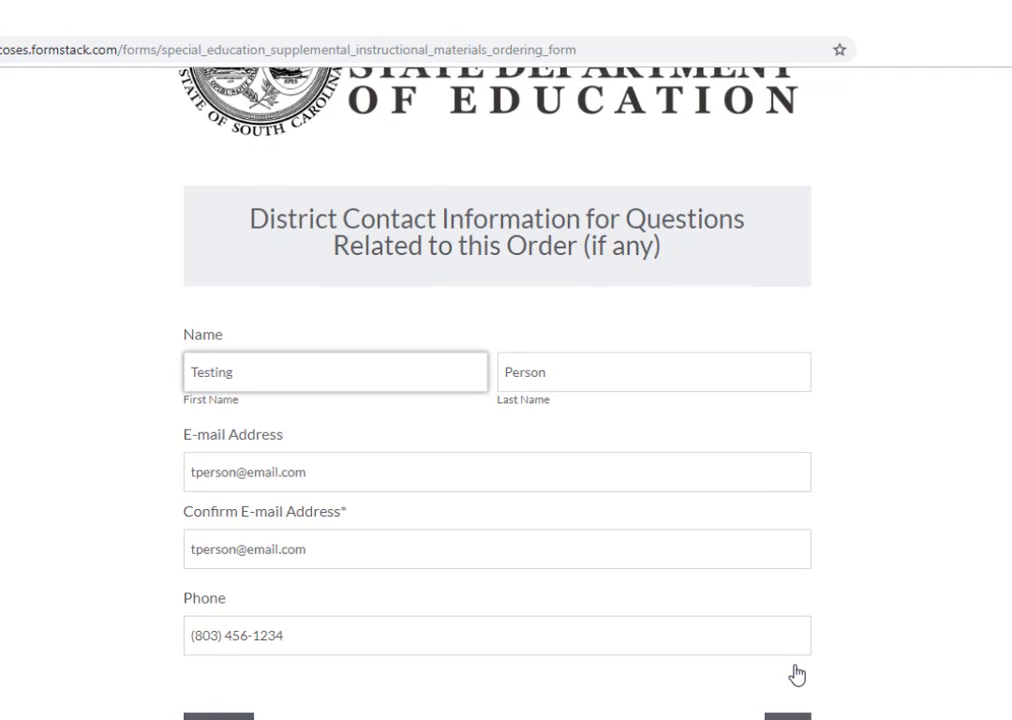
{"action": "scroll", "coordinate": [797, 675], "scroll_direction": "down", "scroll_amount": 2}
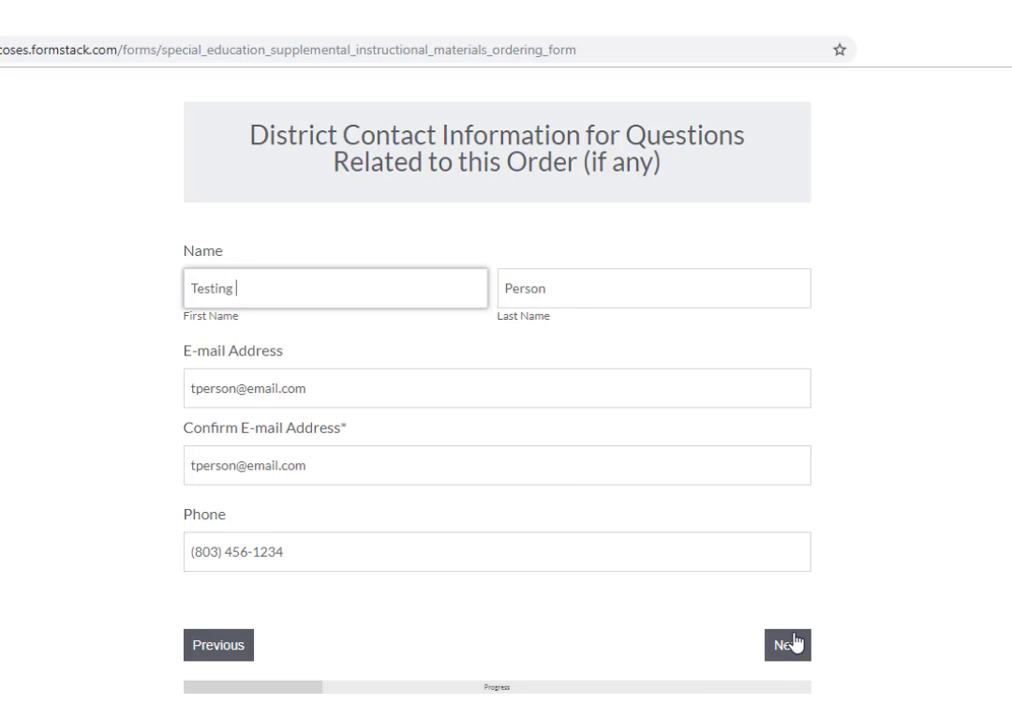
{"action": "left_click", "coordinate": [789, 650]}
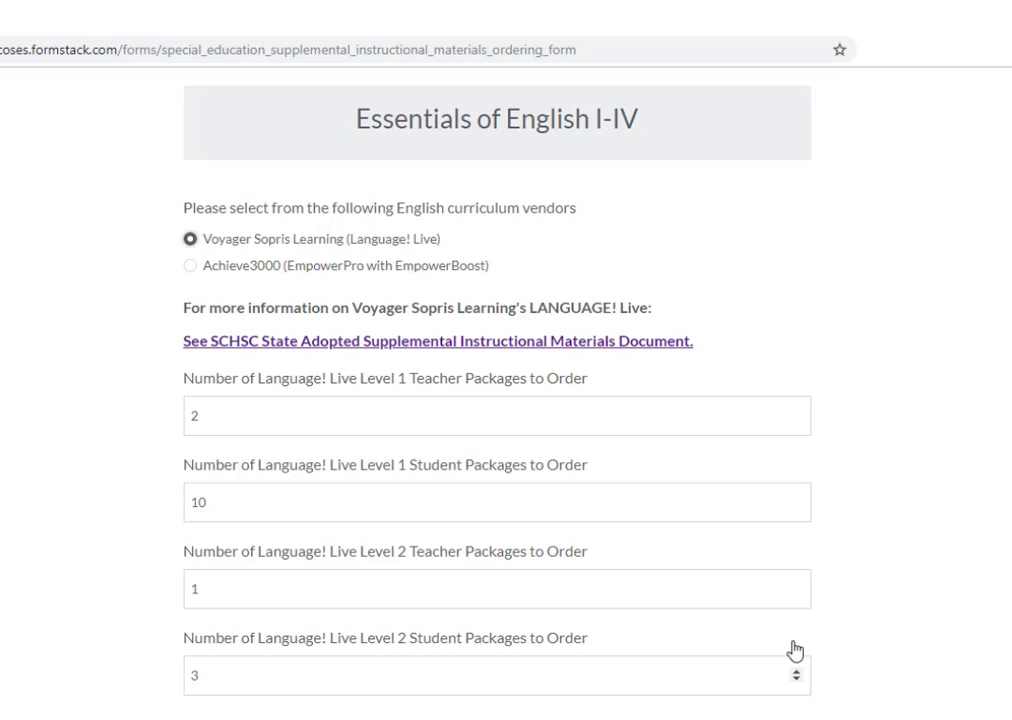
Review the Language! Live Level 1 and 2 package quantities and continue to the Essentials of Math I-IV section
{"action": "scroll", "coordinate": [795, 651], "scroll_direction": "down", "scroll_amount": 1}
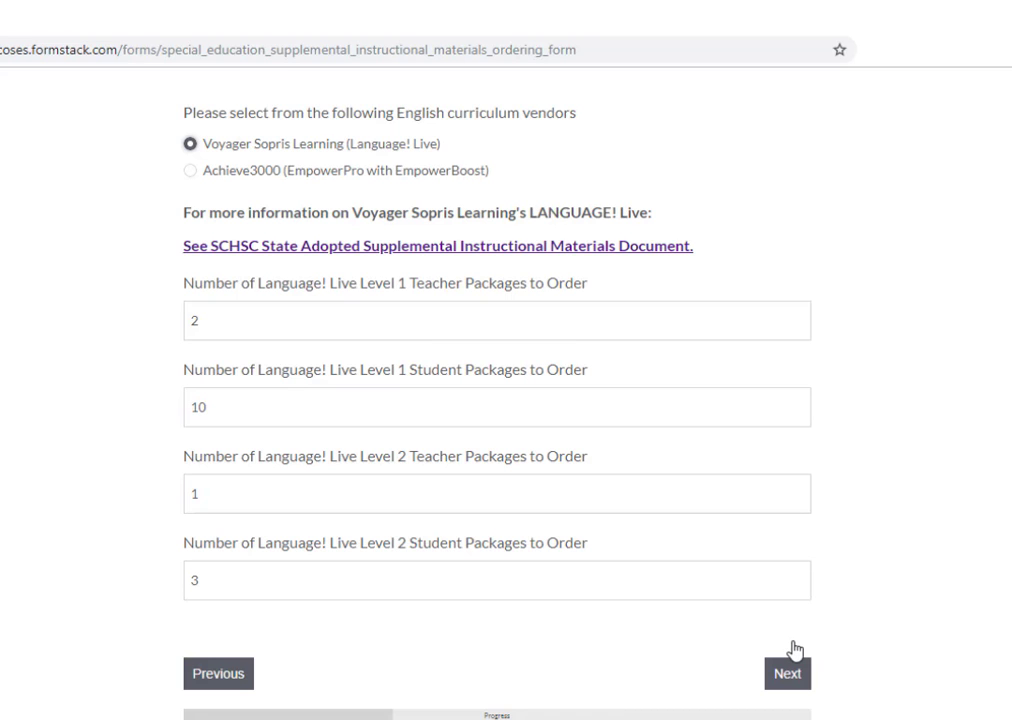
{"action": "scroll", "coordinate": [795, 651], "scroll_direction": "down", "scroll_amount": 1}
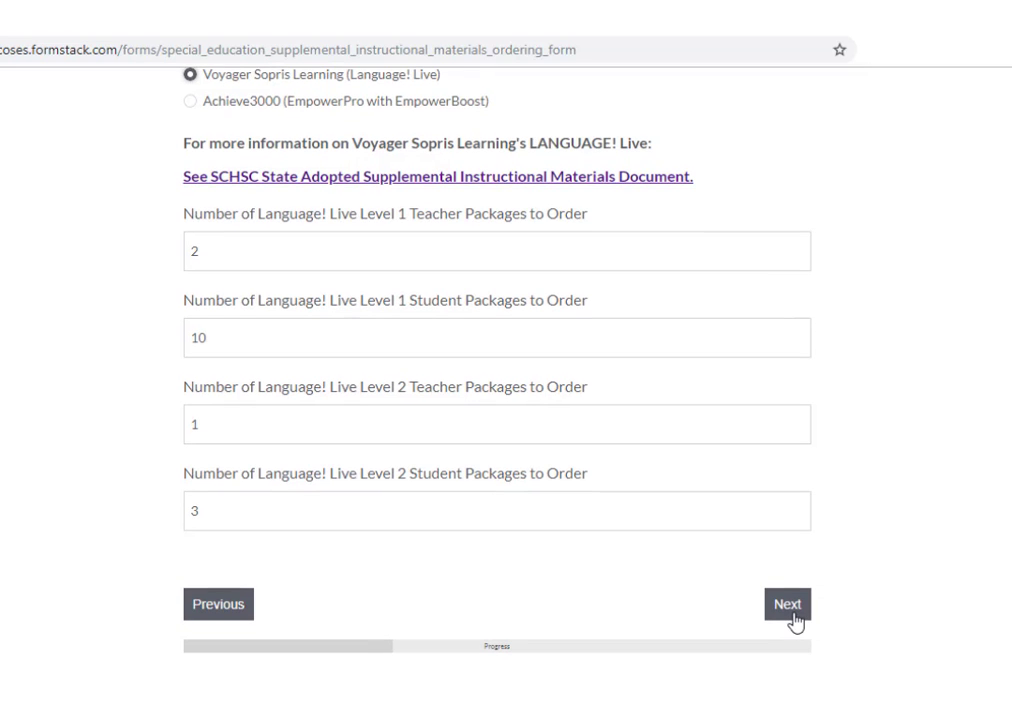
{"action": "left_click", "coordinate": [787, 605]}
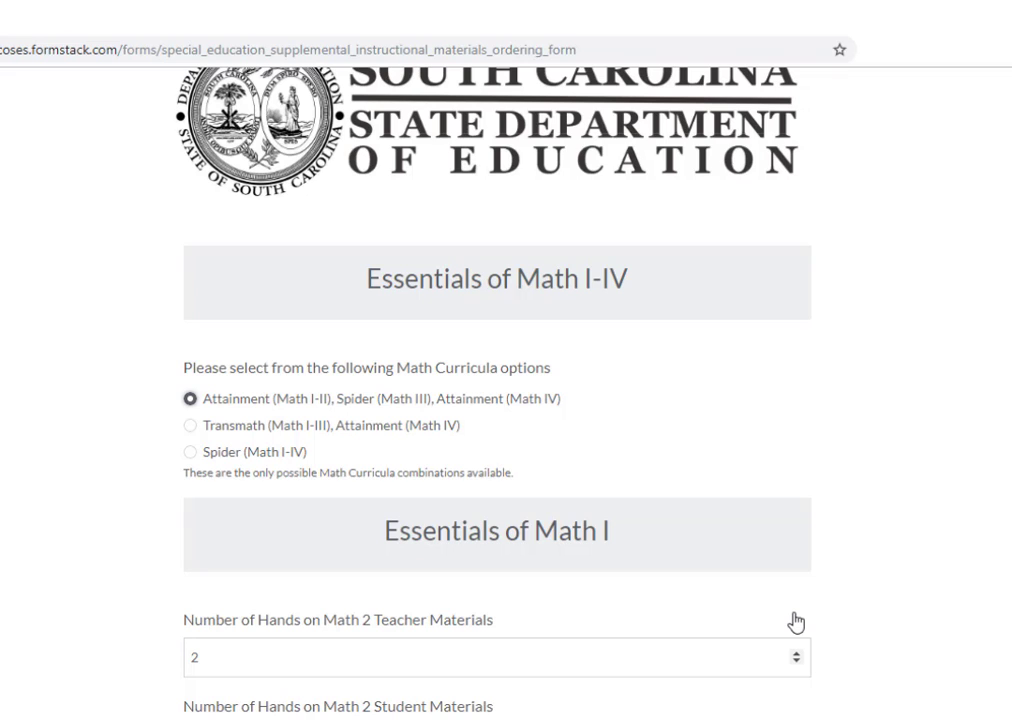
Examine the selected math curricula option and the teacher and student quantities for Essentials of Math I through IV
{"action": "scroll", "coordinate": [795, 622], "scroll_direction": "down", "scroll_amount": 2}
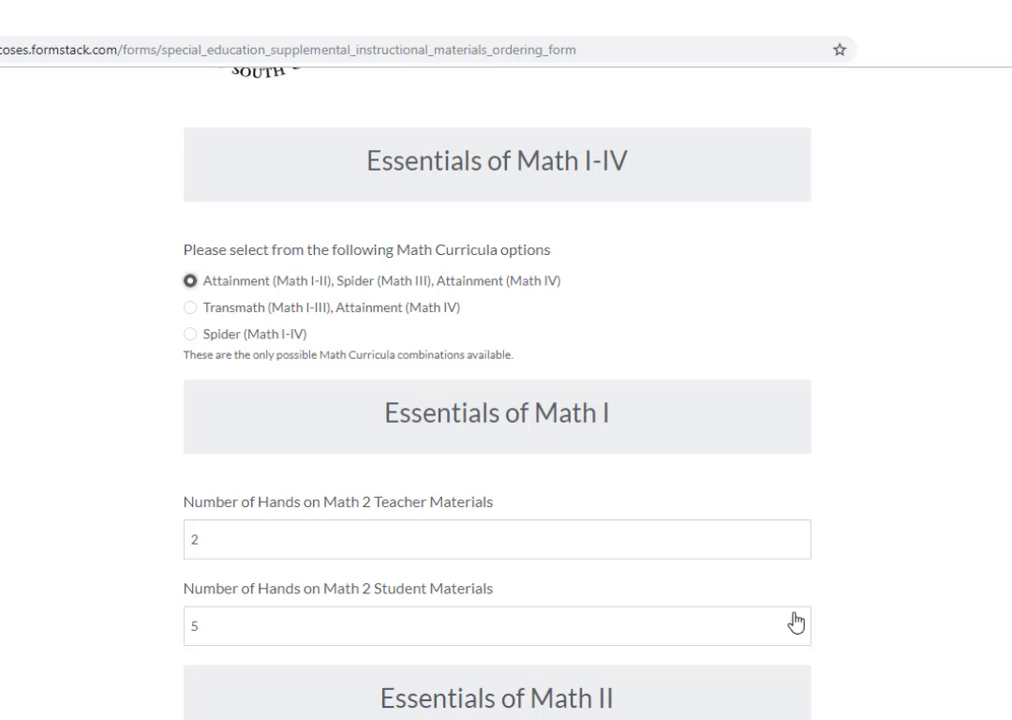
{"action": "scroll", "coordinate": [795, 623], "scroll_direction": "down", "scroll_amount": 2}
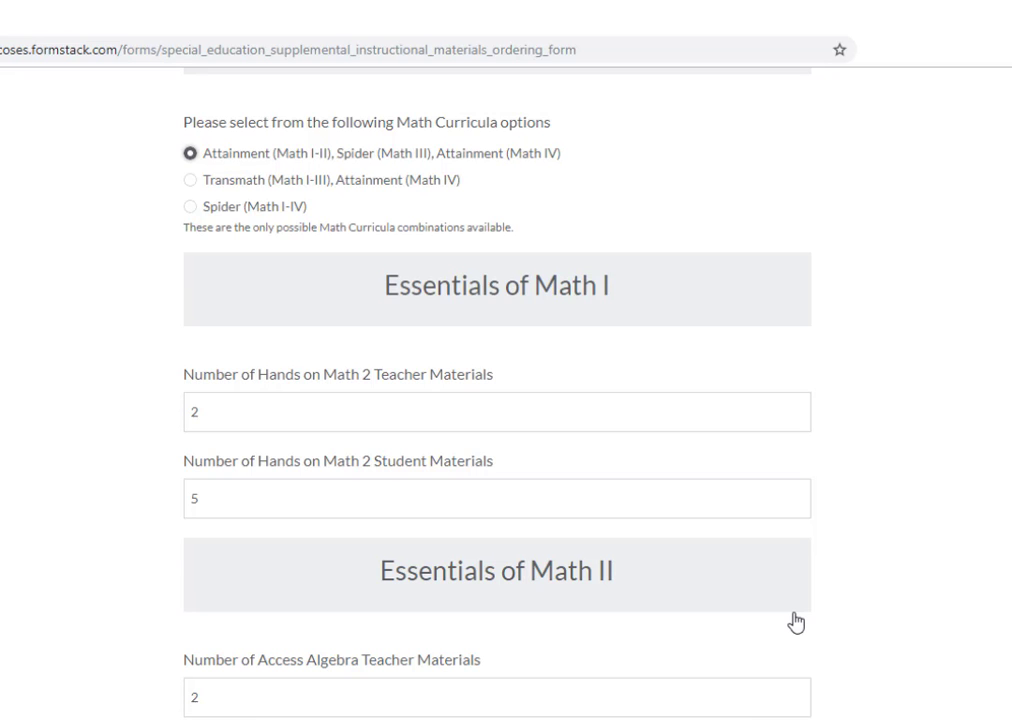
{"action": "scroll", "coordinate": [795, 623], "scroll_direction": "down", "scroll_amount": 2}
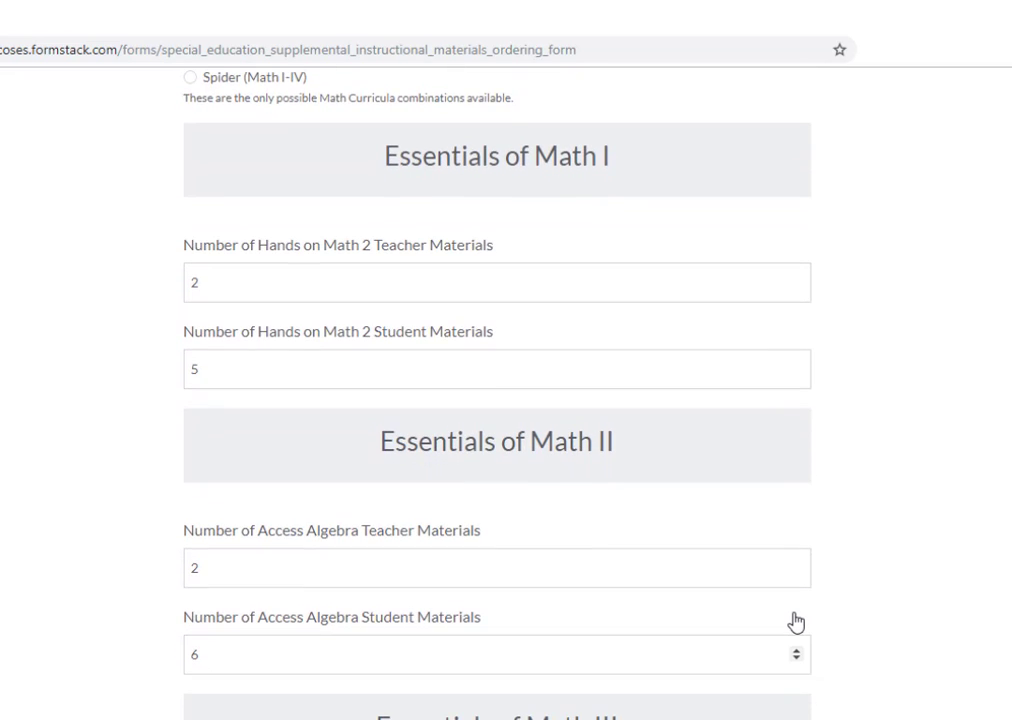
{"action": "scroll", "coordinate": [795, 623], "scroll_direction": "down", "scroll_amount": 2}
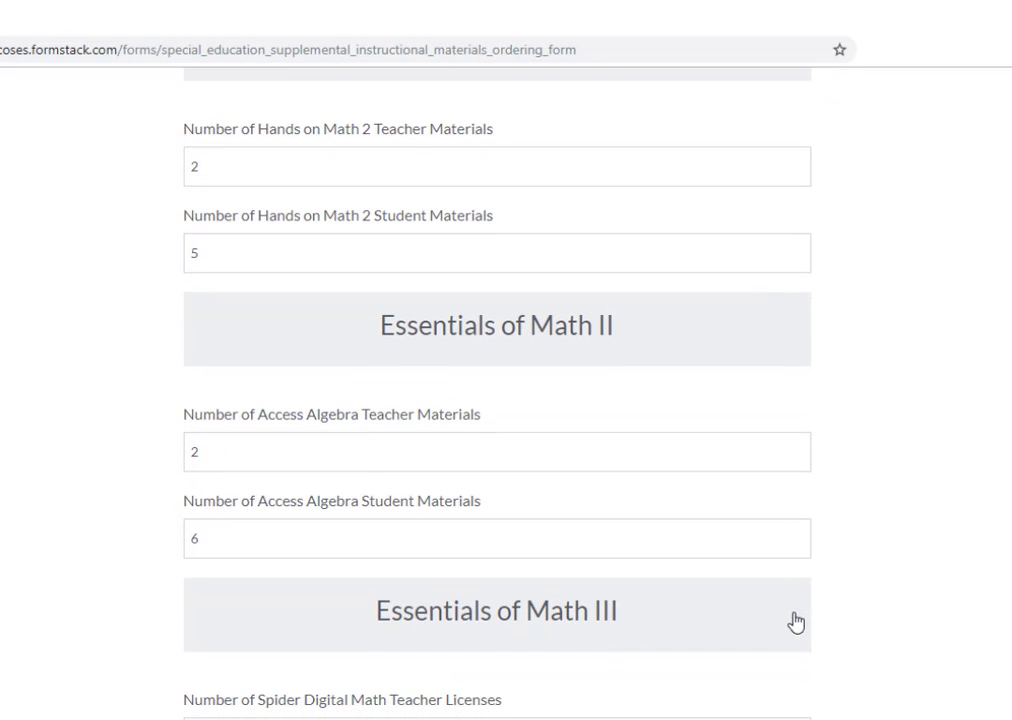
{"action": "scroll", "coordinate": [795, 623], "scroll_direction": "down", "scroll_amount": 1}
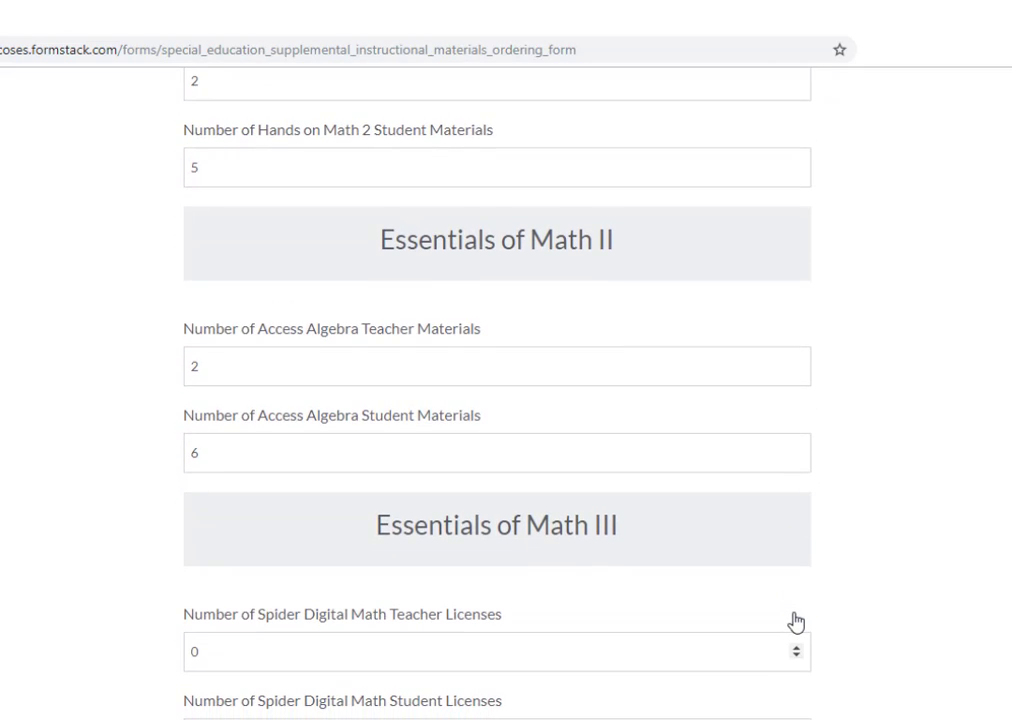
{"action": "scroll", "coordinate": [795, 623], "scroll_direction": "down", "scroll_amount": 2}
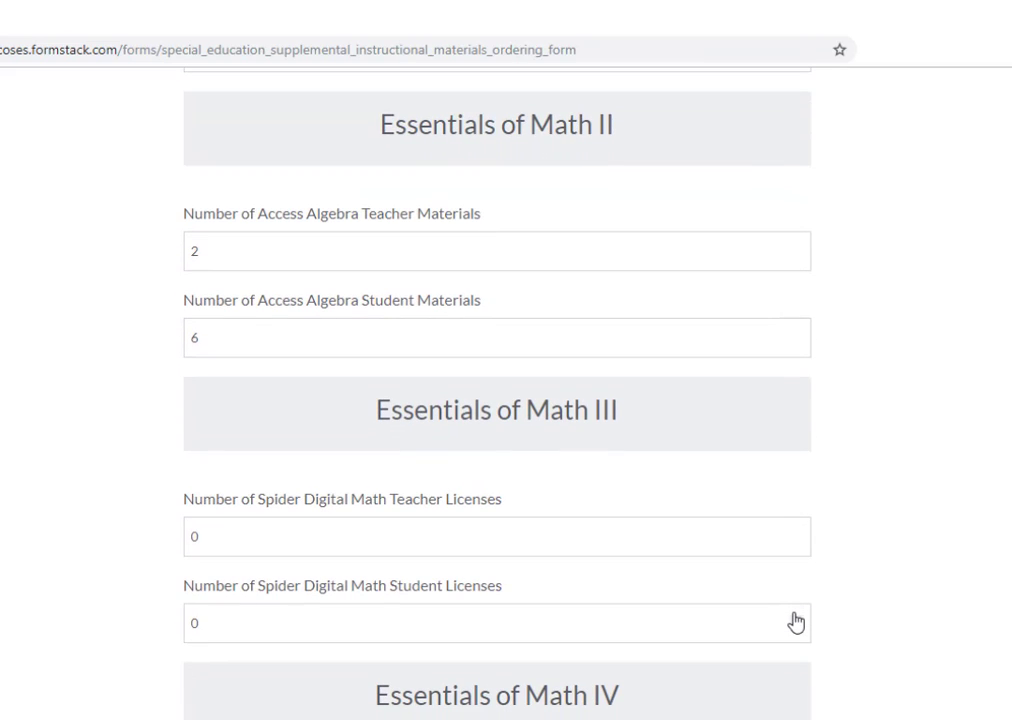
{"action": "scroll", "coordinate": [795, 623], "scroll_direction": "down", "scroll_amount": 2}
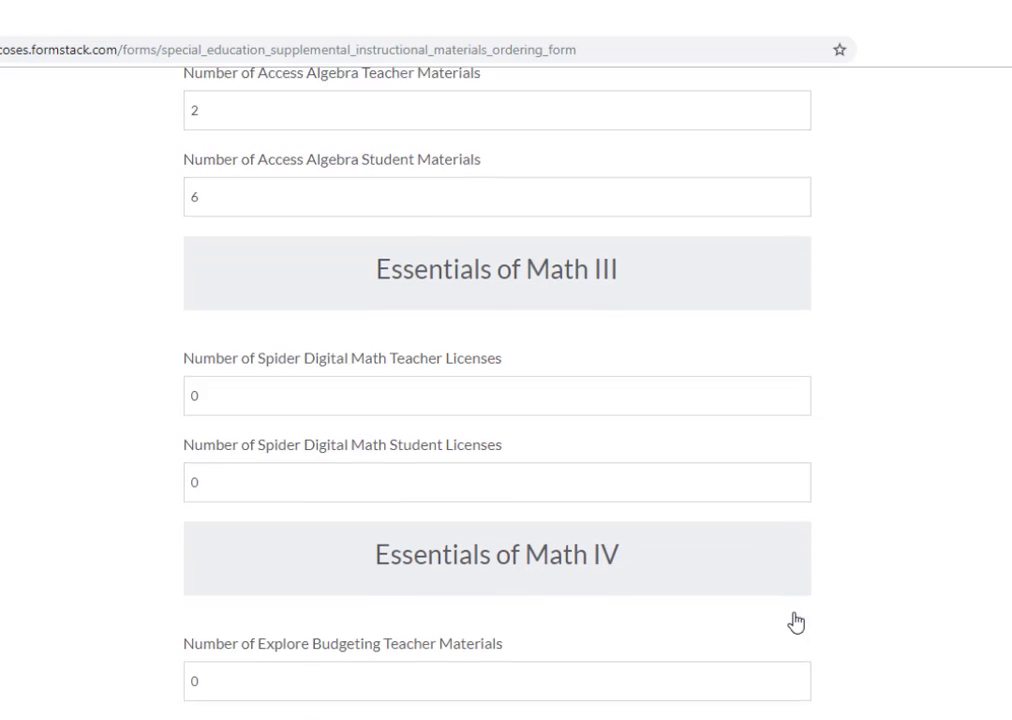
{"action": "scroll", "coordinate": [795, 623], "scroll_direction": "down", "scroll_amount": 2}
{"action": "scroll", "coordinate": [795, 623], "scroll_direction": "down", "scroll_amount": 2}
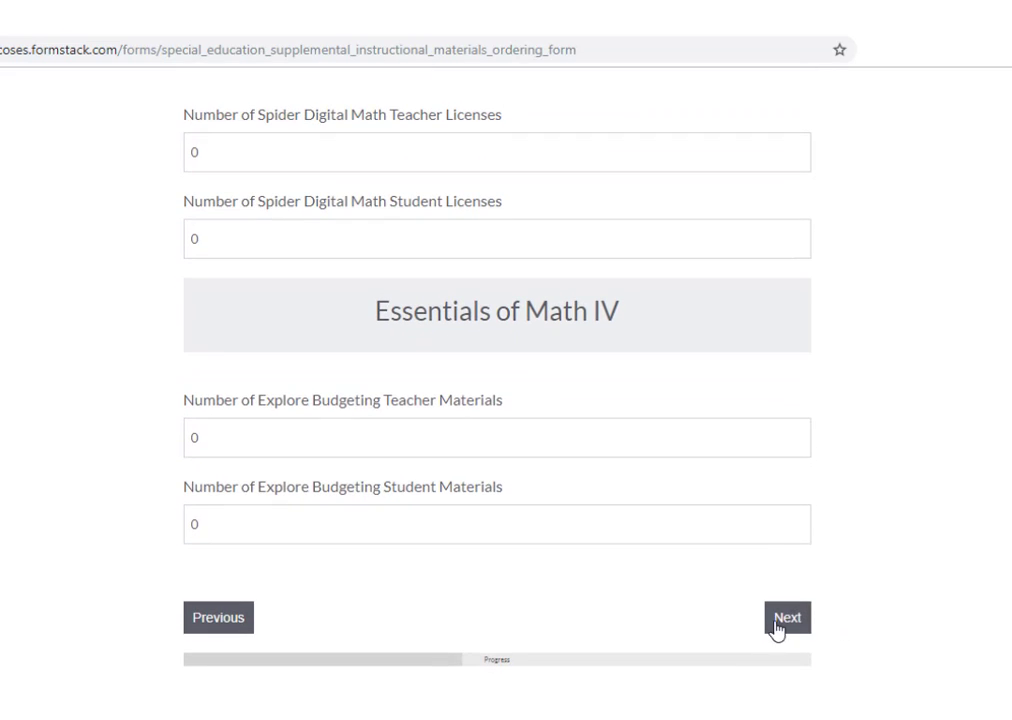
Continue from the math page through the Science I-II and Social Studies I-II sections to the Employability Education I-IV section
{"action": "left_click", "coordinate": [779, 620]}
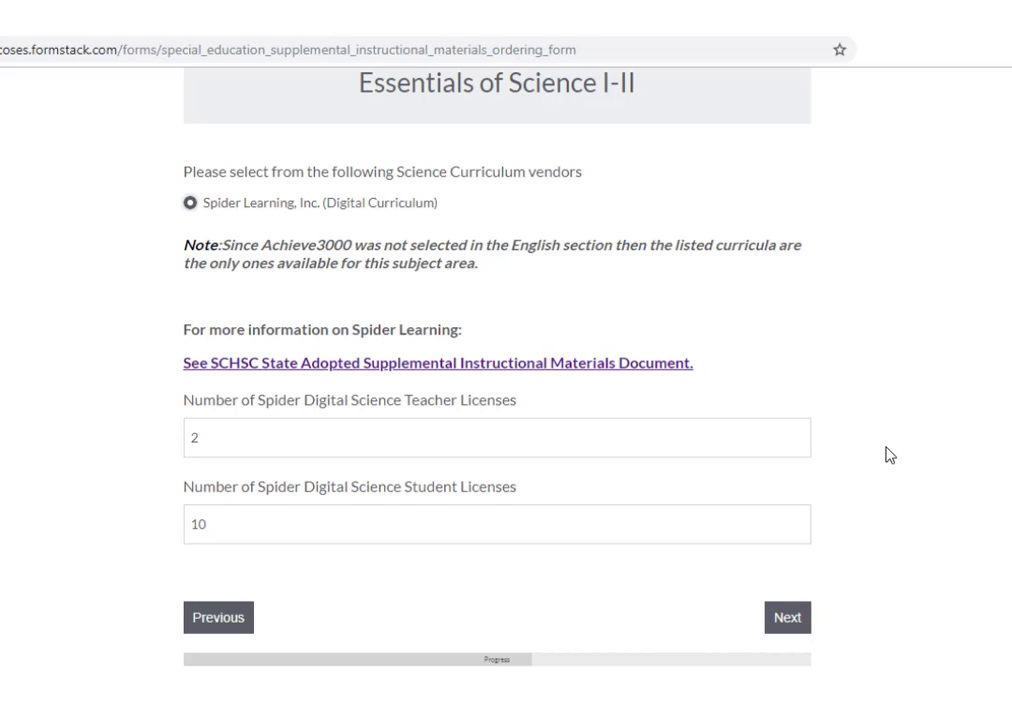
{"action": "left_click", "coordinate": [796, 627]}
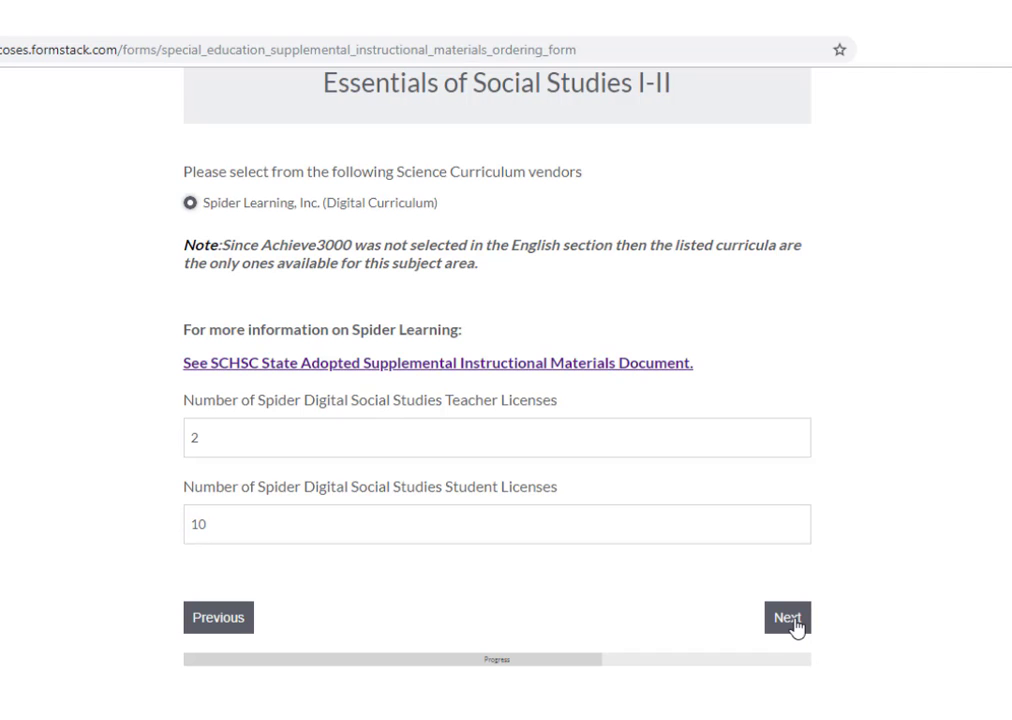
{"action": "left_click", "coordinate": [788, 617]}
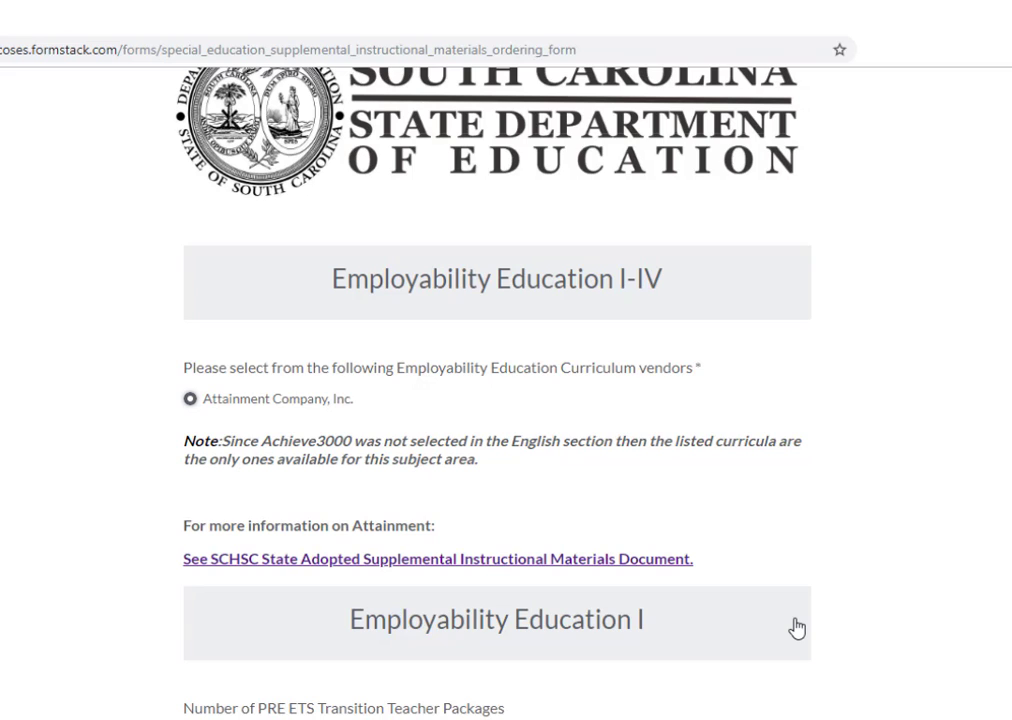
Review the PRE ETS Transition teacher and student package quantities for Employability Education I through IV and continue to the Assurance Statement
{"action": "scroll", "coordinate": [796, 627], "scroll_direction": "down", "scroll_amount": 1}
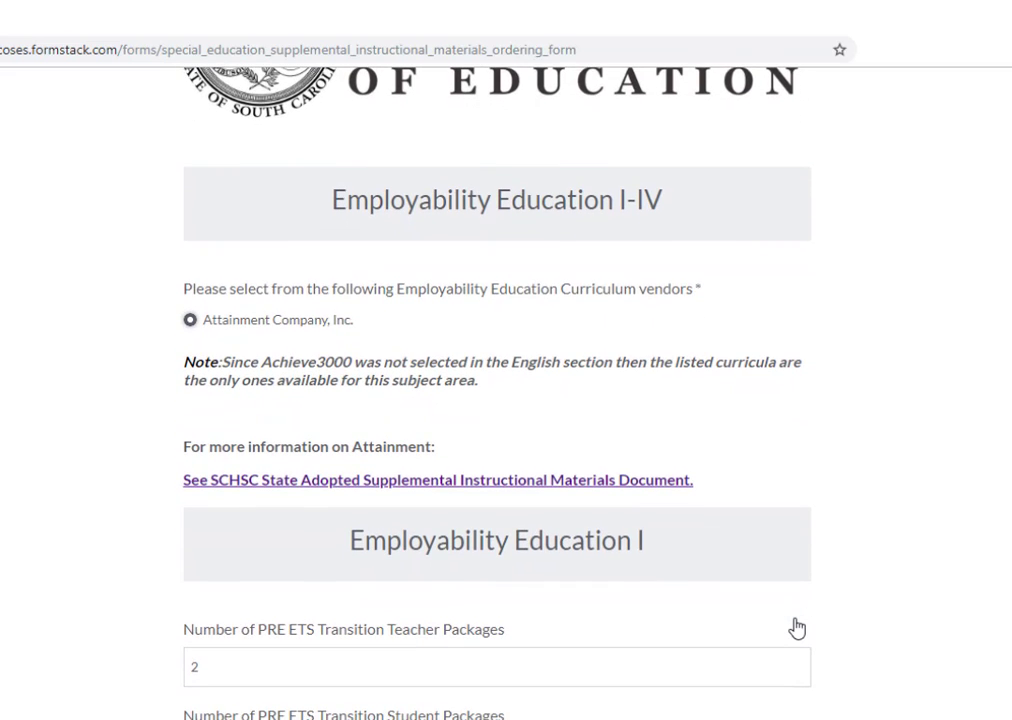
{"action": "scroll", "coordinate": [796, 627], "scroll_direction": "down", "scroll_amount": 1}
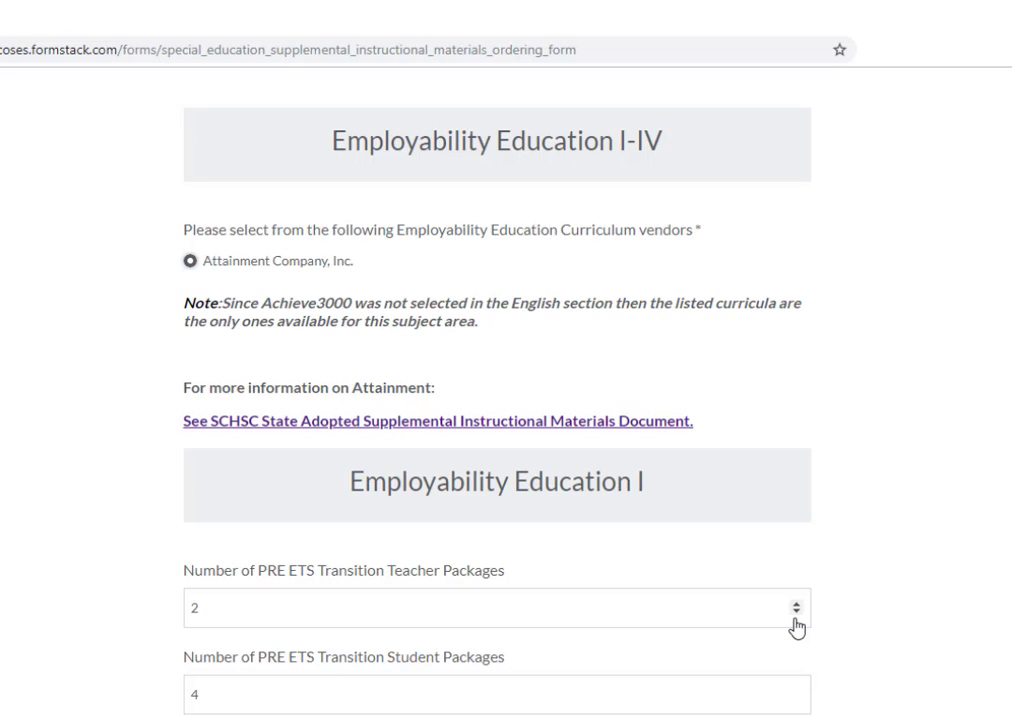
{"action": "scroll", "coordinate": [796, 627], "scroll_direction": "down", "scroll_amount": 1}
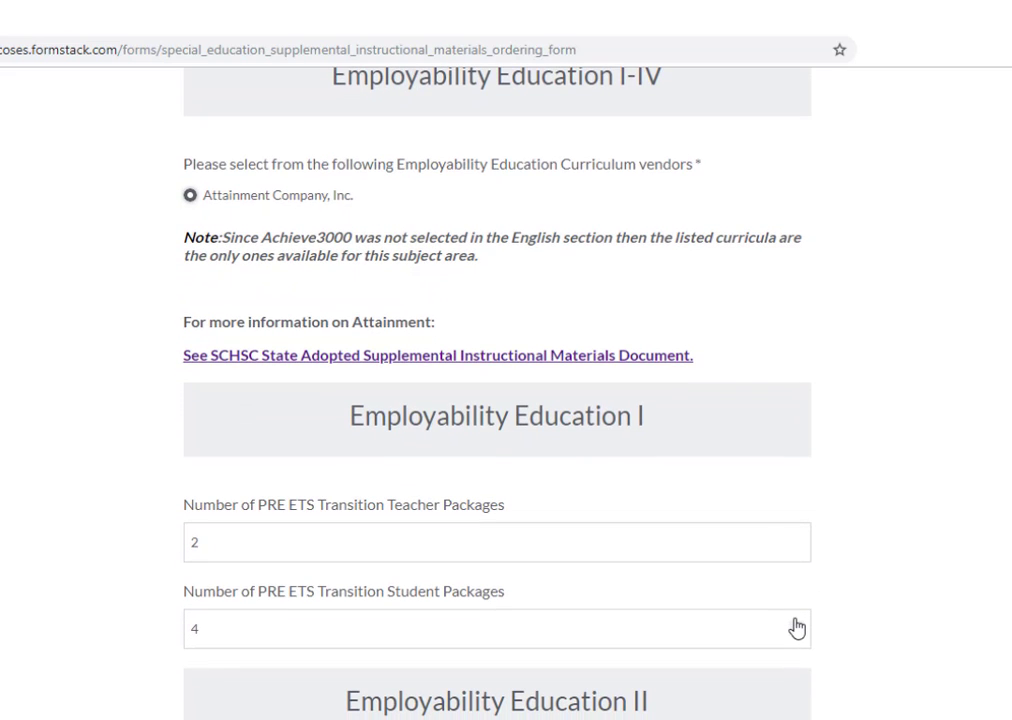
{"action": "scroll", "coordinate": [796, 627], "scroll_direction": "down", "scroll_amount": 2}
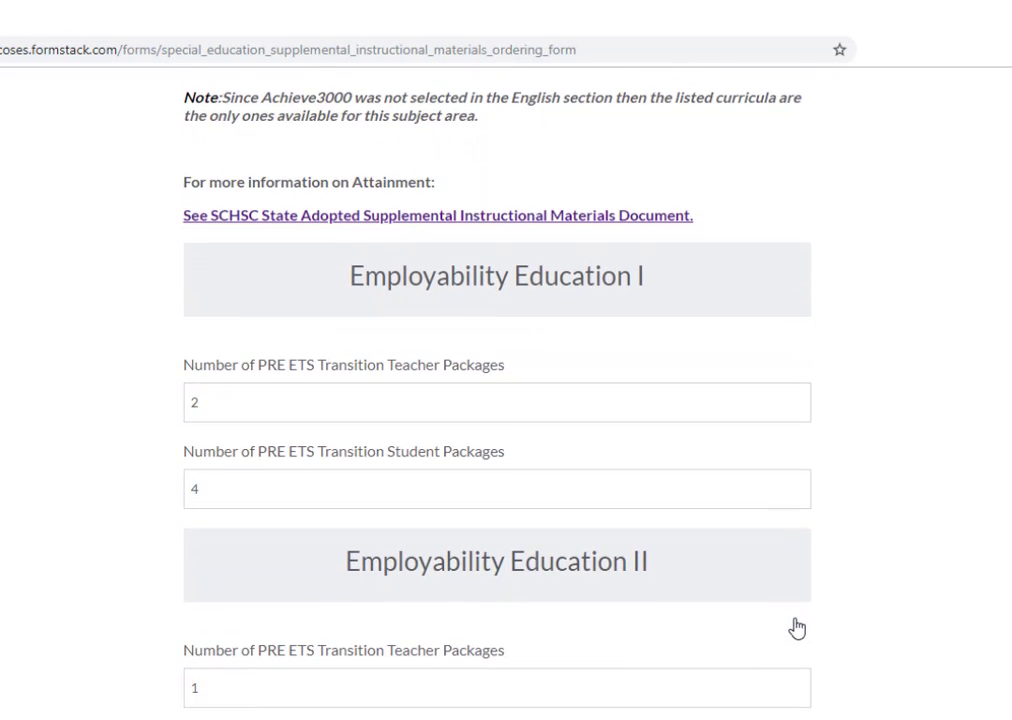
{"action": "scroll", "coordinate": [796, 627], "scroll_direction": "down", "scroll_amount": 1}
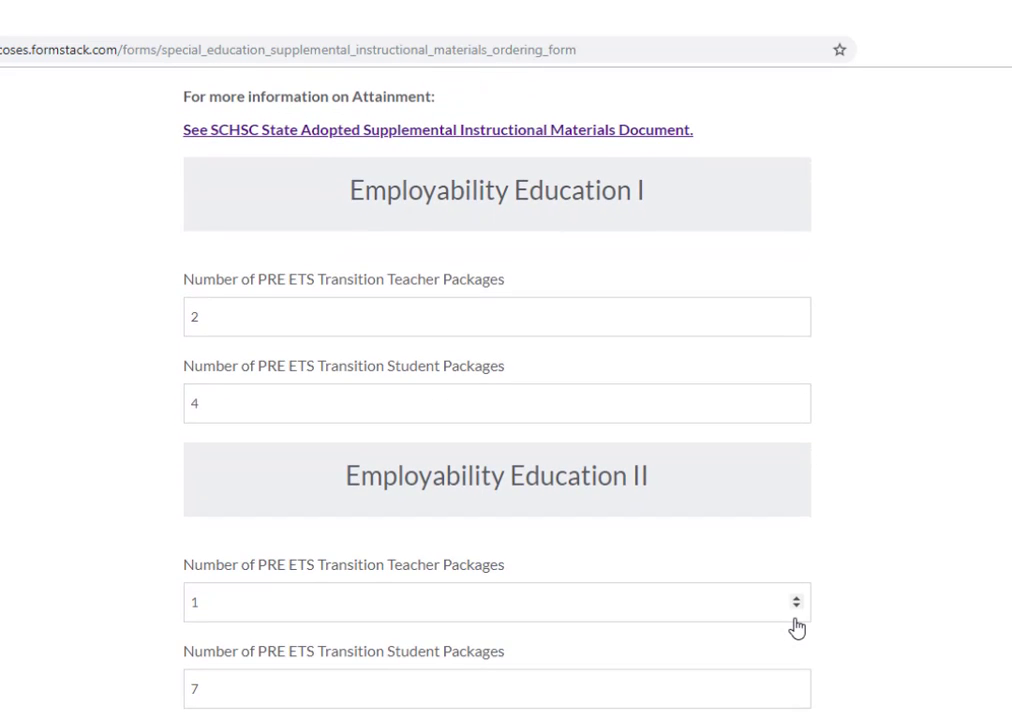
{"action": "scroll", "coordinate": [796, 627], "scroll_direction": "down", "scroll_amount": 1}
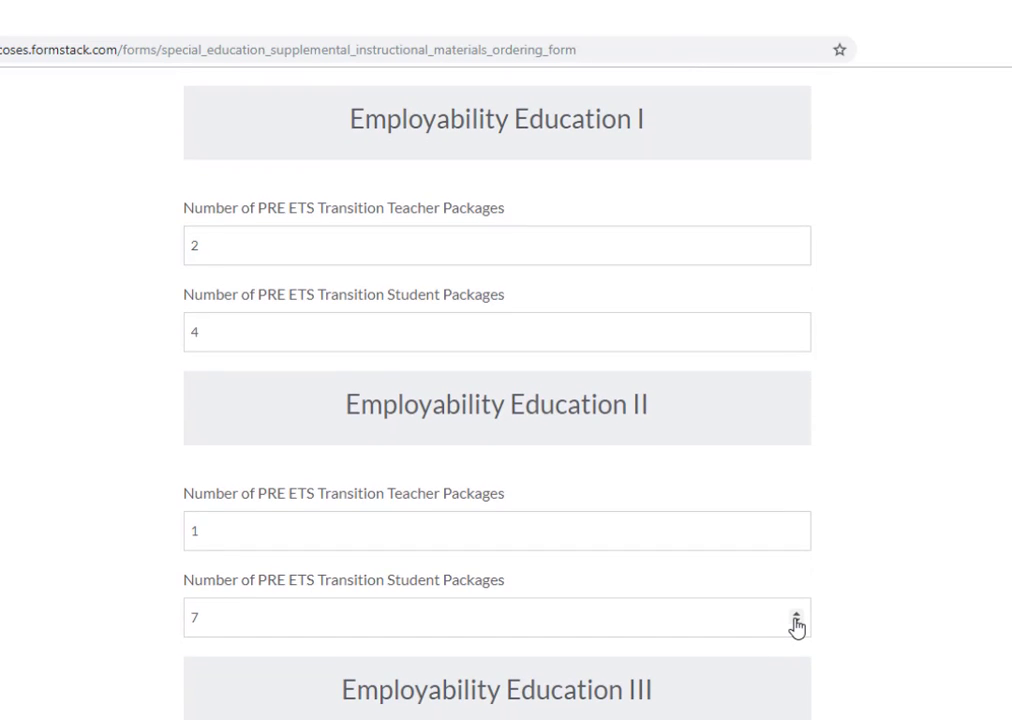
{"action": "scroll", "coordinate": [796, 627], "scroll_direction": "down", "scroll_amount": 1}
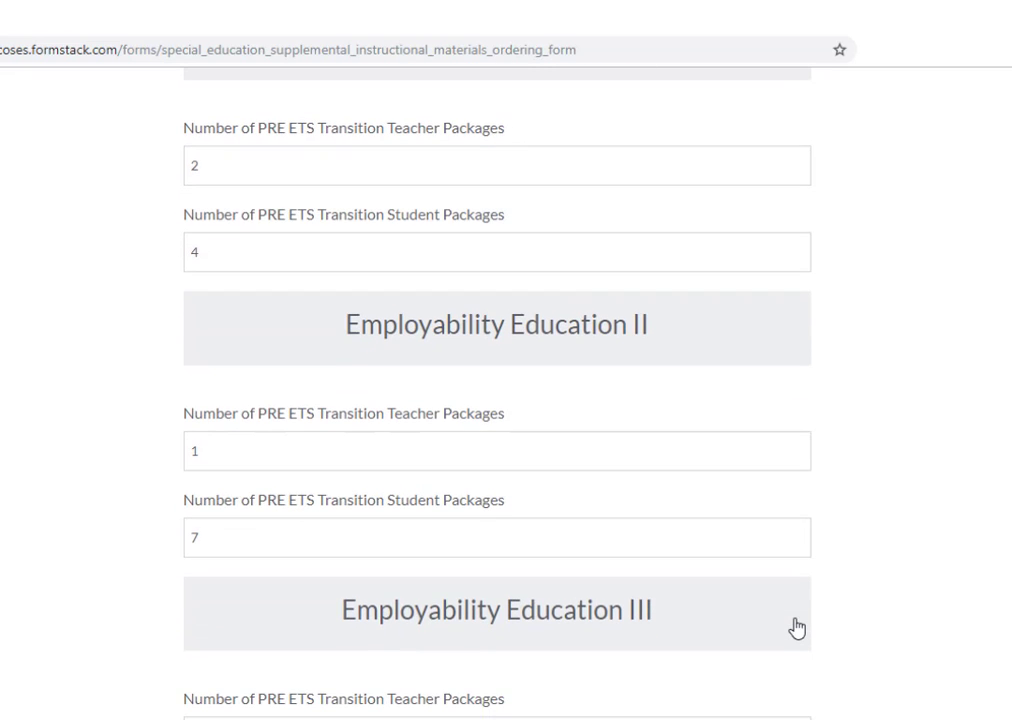
{"action": "scroll", "coordinate": [796, 627], "scroll_direction": "down", "scroll_amount": 1}
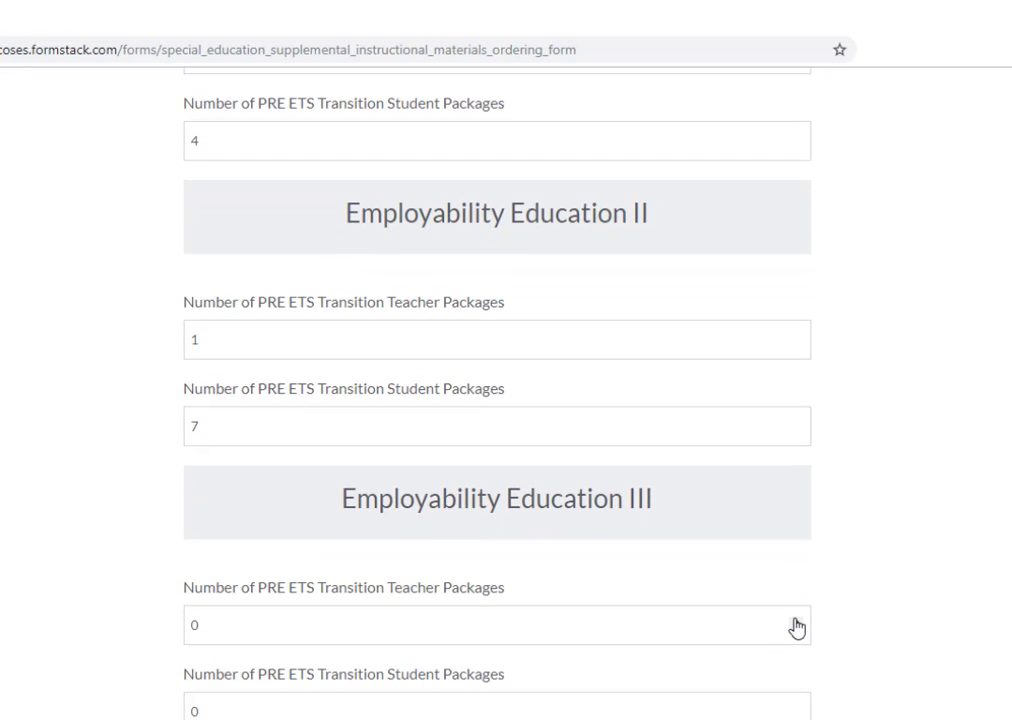
{"action": "scroll", "coordinate": [797, 627], "scroll_direction": "down", "scroll_amount": 1}
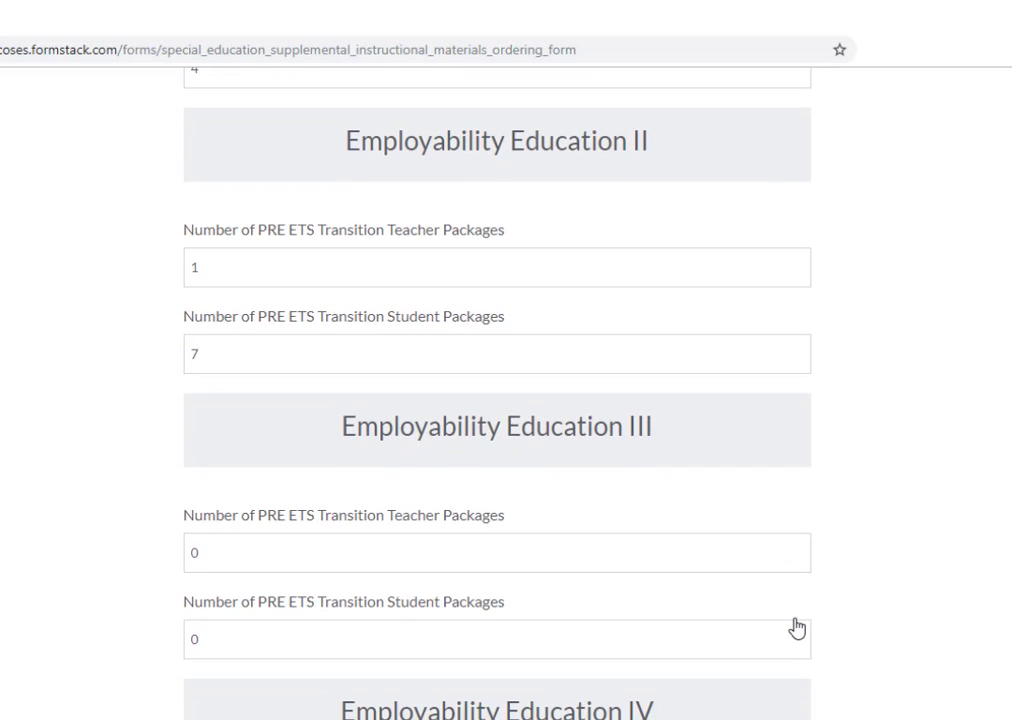
{"action": "scroll", "coordinate": [797, 627], "scroll_direction": "down", "scroll_amount": 3}
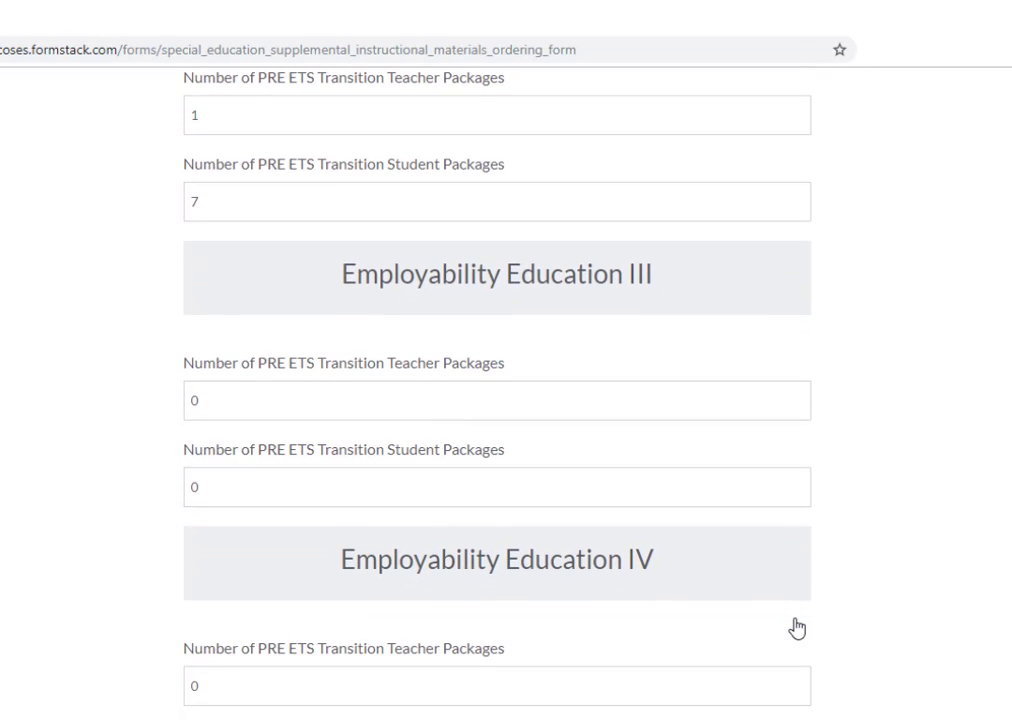
{"action": "scroll", "coordinate": [797, 627], "scroll_direction": "down", "scroll_amount": 3}
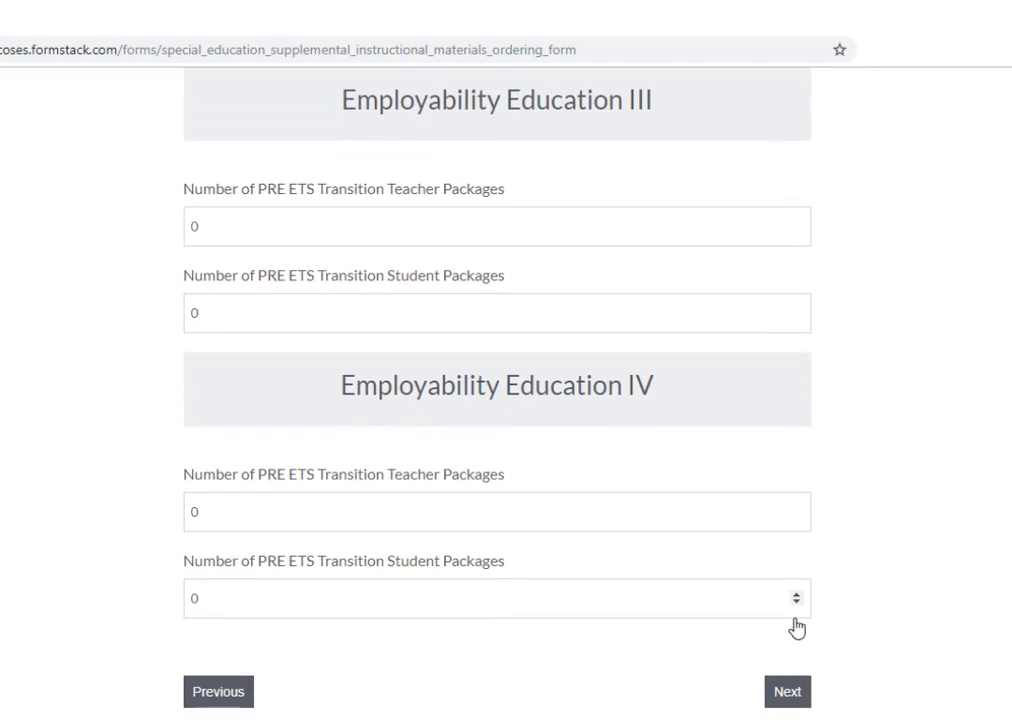
{"action": "scroll", "coordinate": [797, 627], "scroll_direction": "down", "scroll_amount": 1}
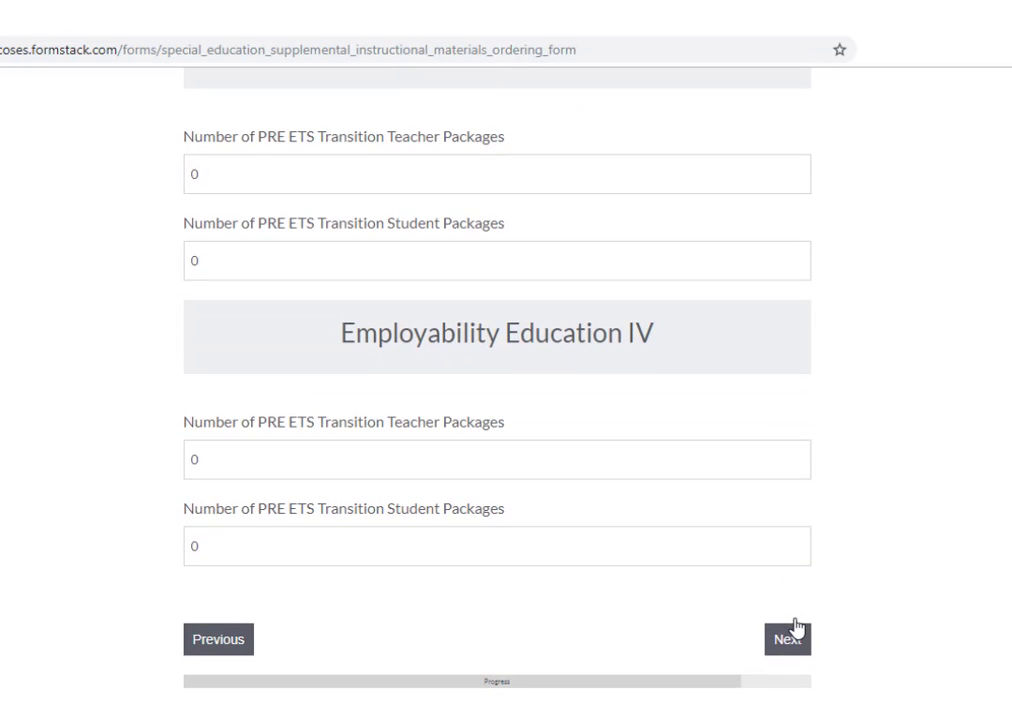
{"action": "scroll", "coordinate": [797, 627], "scroll_direction": "down", "scroll_amount": 1}
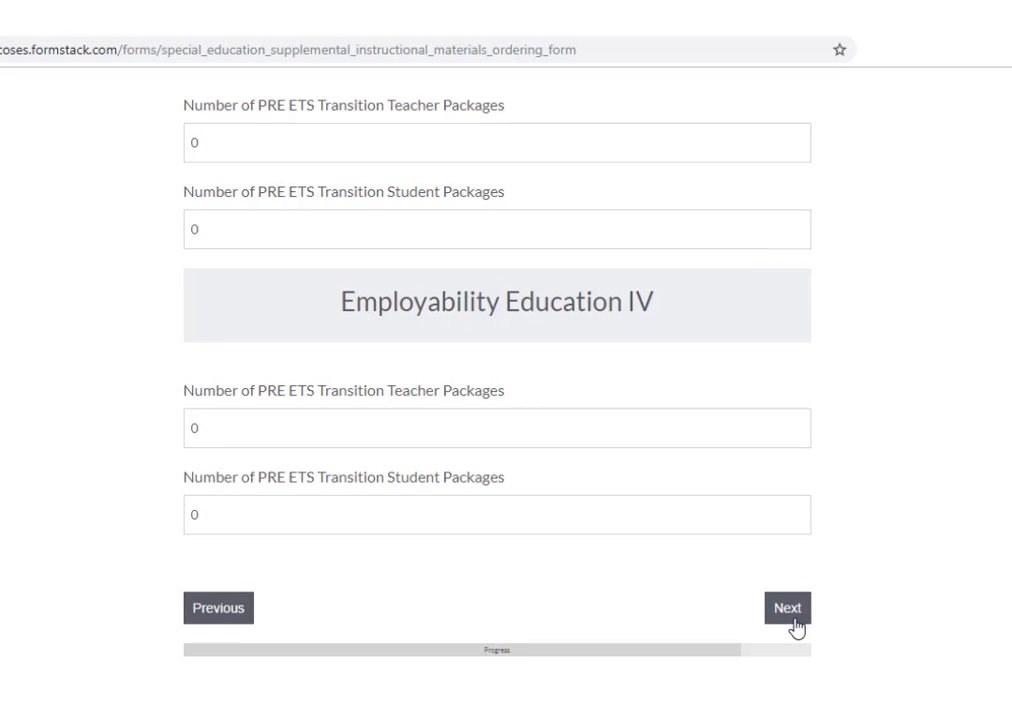
{"action": "left_click", "coordinate": [788, 608]}
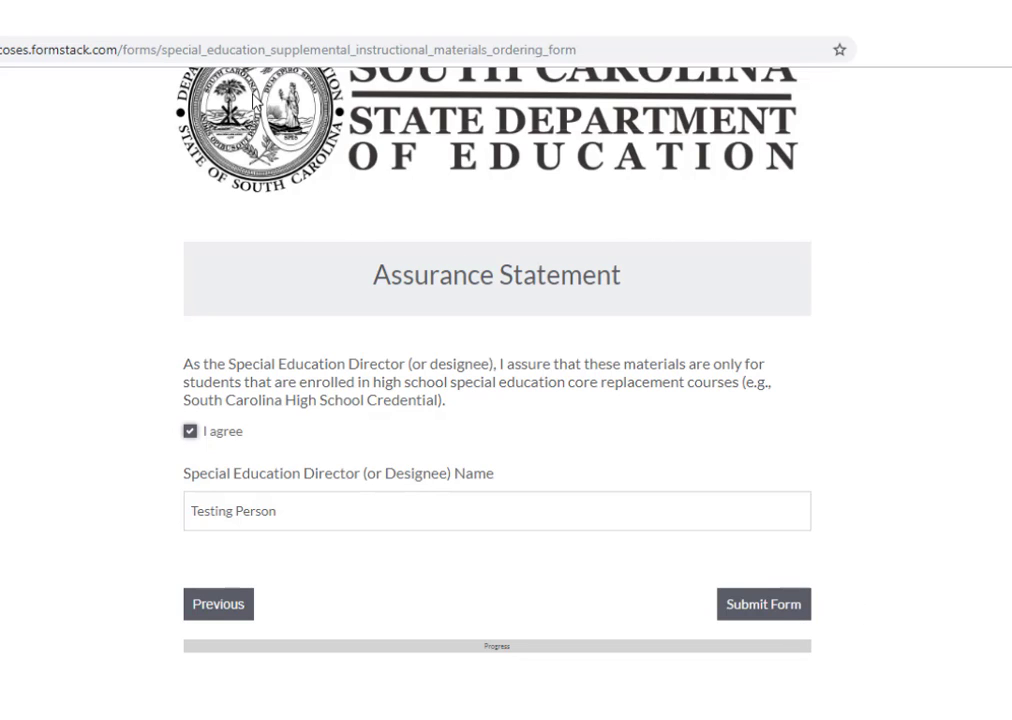
Switch to the other open ordering form and continue past its school and district contact pages to the English section with Achieve3000 selected
{"action": "left_click", "coordinate": [202, 18]}
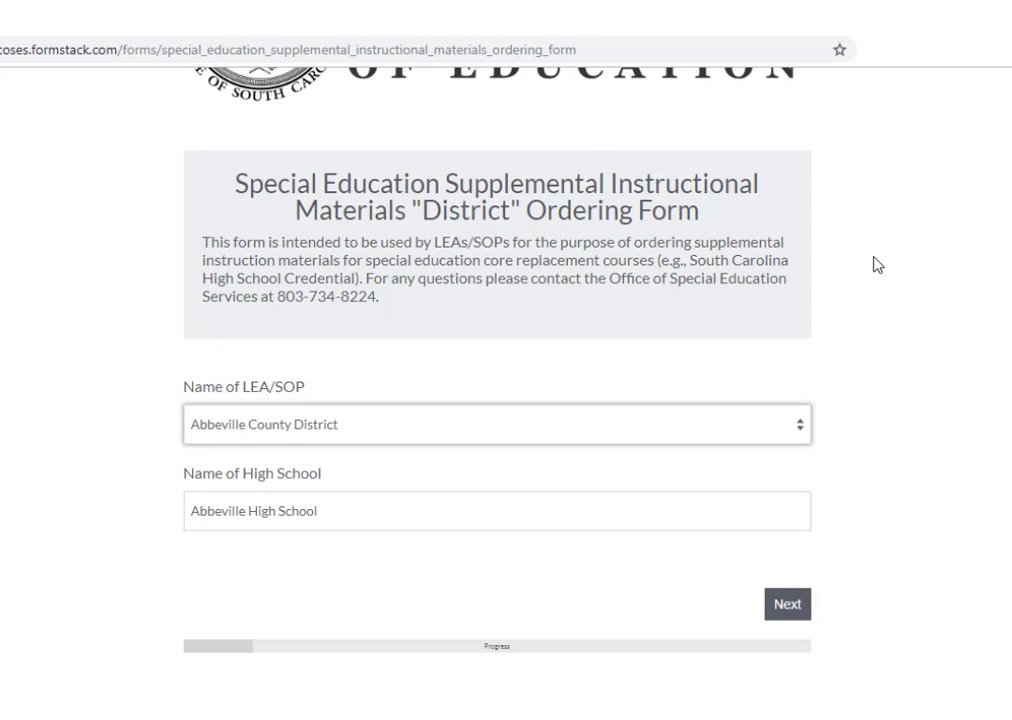
{"action": "left_click", "coordinate": [797, 604]}
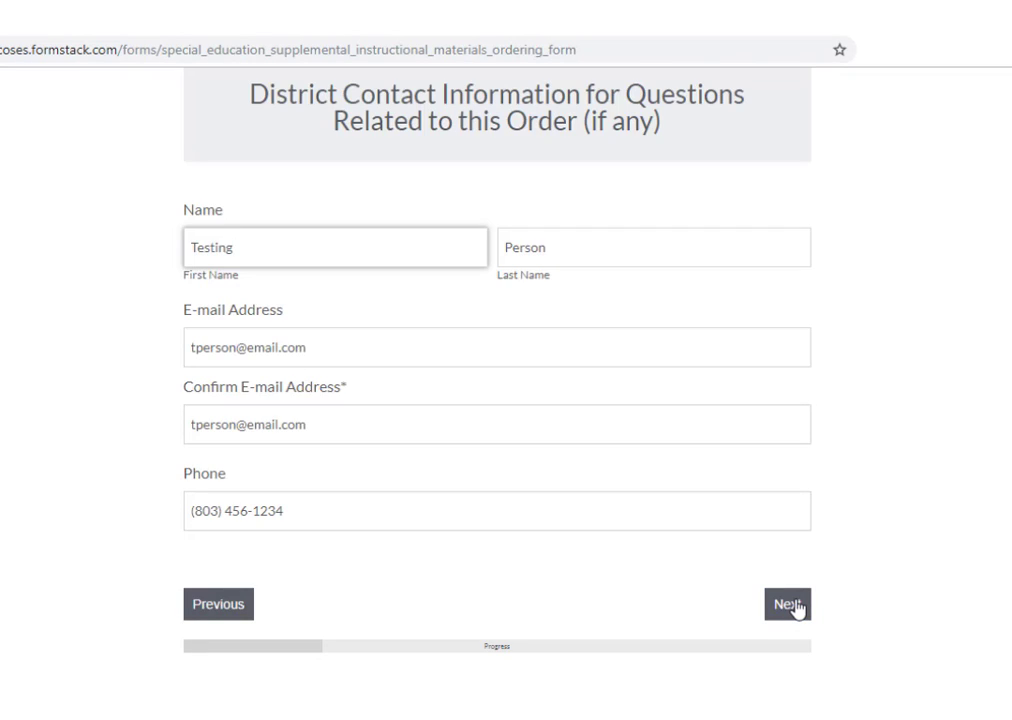
{"action": "left_click", "coordinate": [797, 606]}
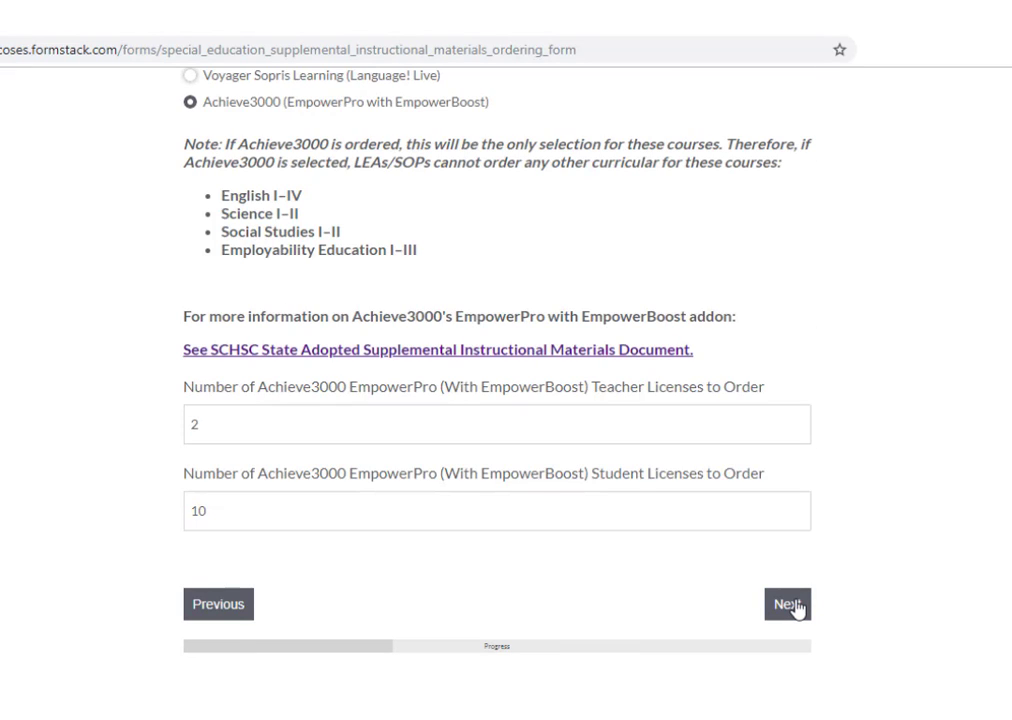
Review the Achieve3000 exclusivity note and the teacher and student license quantities, and continue to the Essentials of Math I-IV section
{"action": "scroll", "coordinate": [797, 606], "scroll_direction": "up", "scroll_amount": 1}
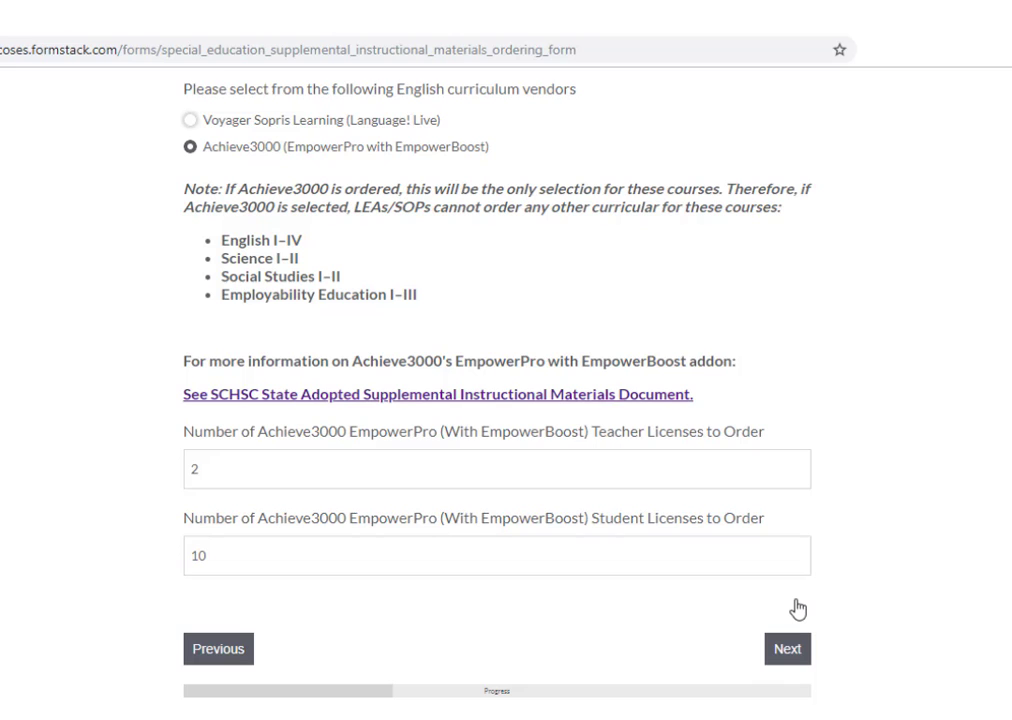
{"action": "scroll", "coordinate": [797, 608], "scroll_direction": "down", "scroll_amount": 1}
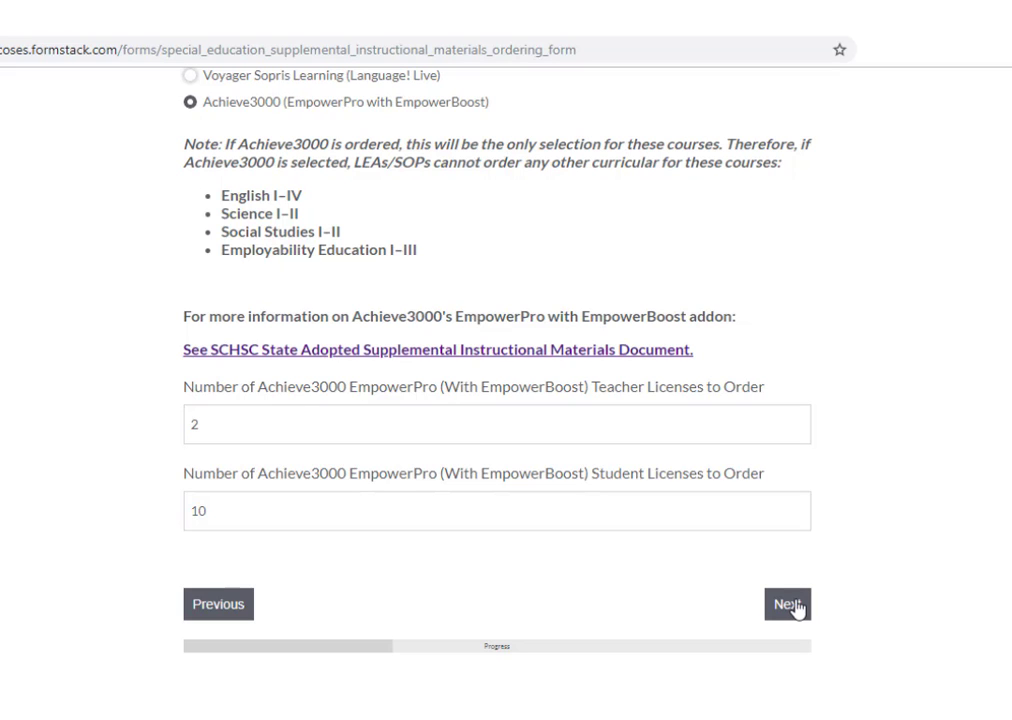
{"action": "left_click", "coordinate": [789, 605]}
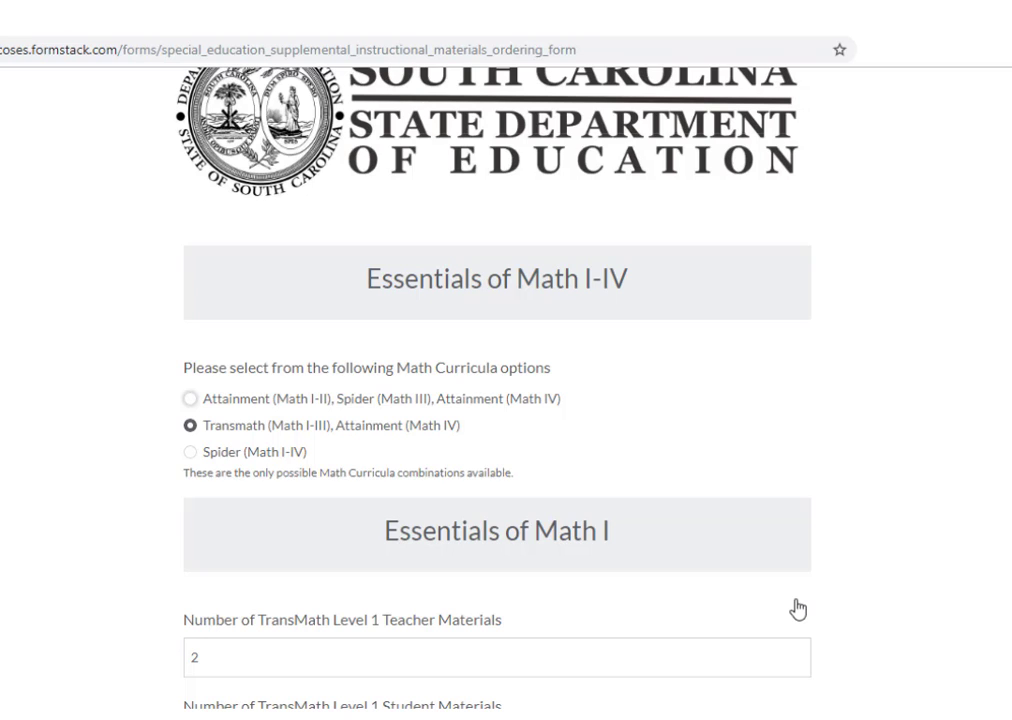
Examine the selected math curricula option and the TransMath Level 1 to 3 teacher and student quantities for Essentials of Math I
{"action": "scroll", "coordinate": [797, 608], "scroll_direction": "down", "scroll_amount": 1}
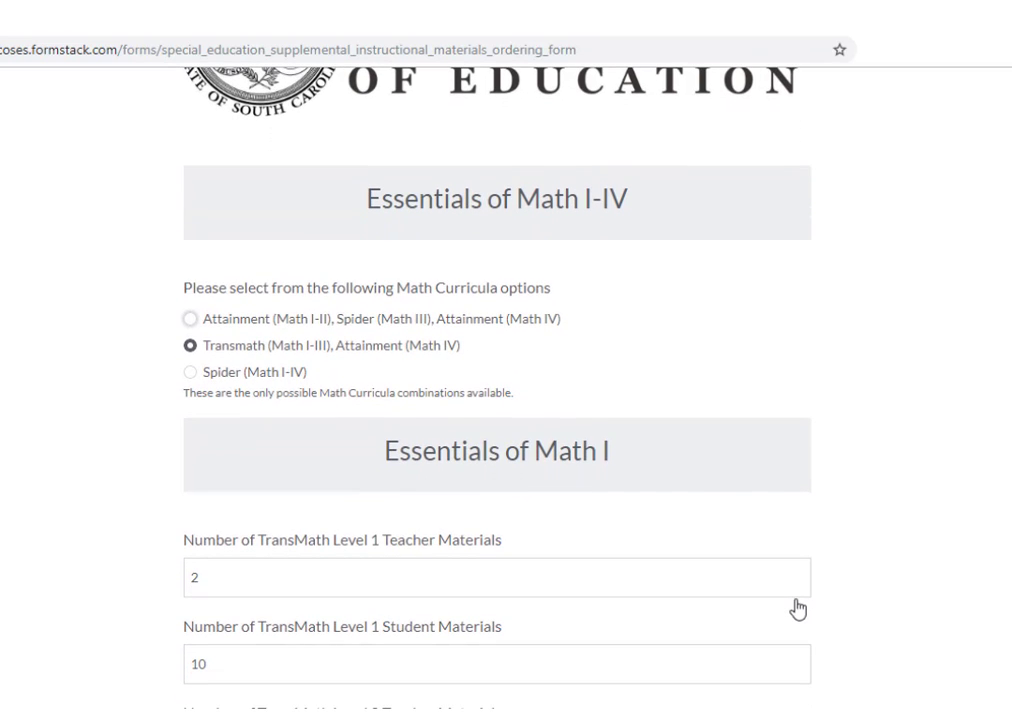
{"action": "scroll", "coordinate": [797, 608], "scroll_direction": "down", "scroll_amount": 1}
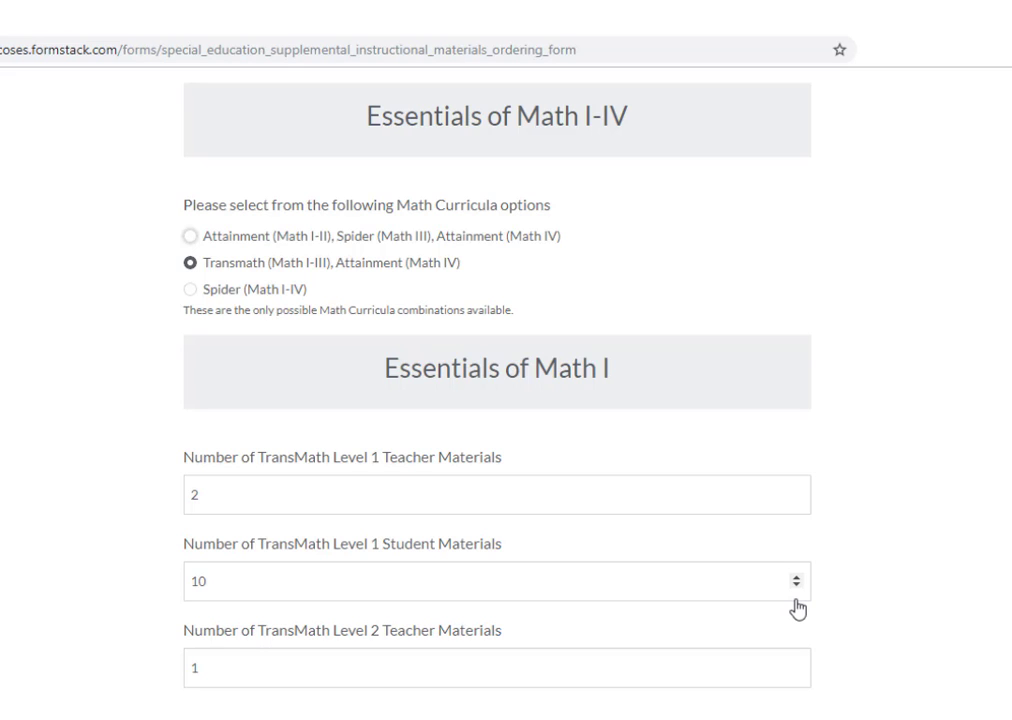
{"action": "scroll", "coordinate": [797, 608], "scroll_direction": "down", "scroll_amount": 1}
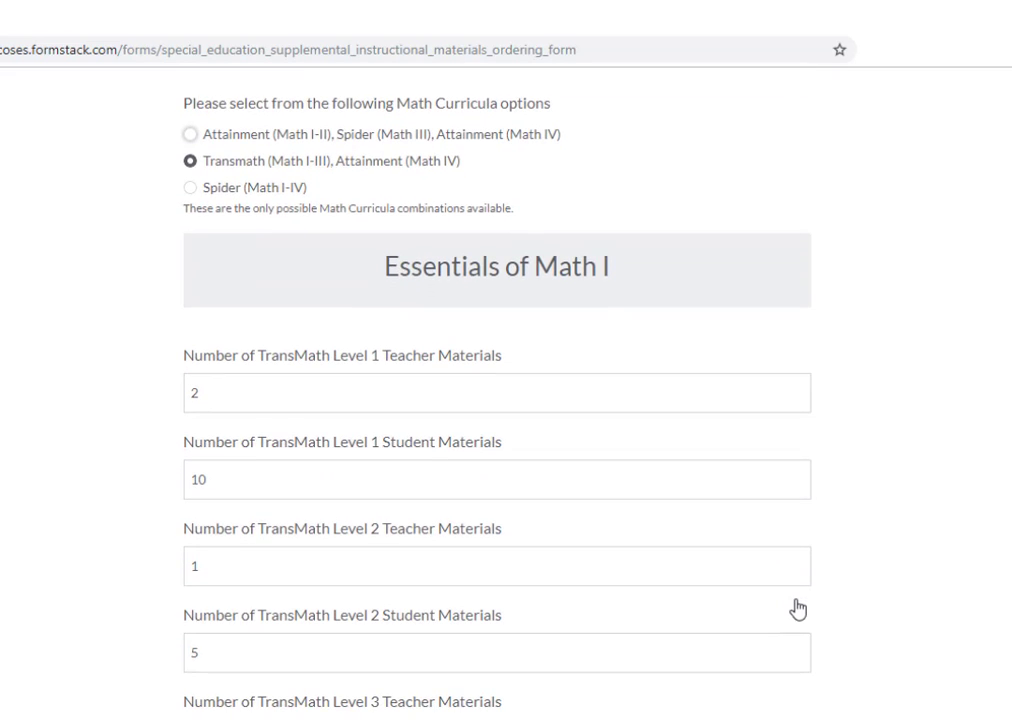
{"action": "scroll", "coordinate": [797, 608], "scroll_direction": "down", "scroll_amount": 1}
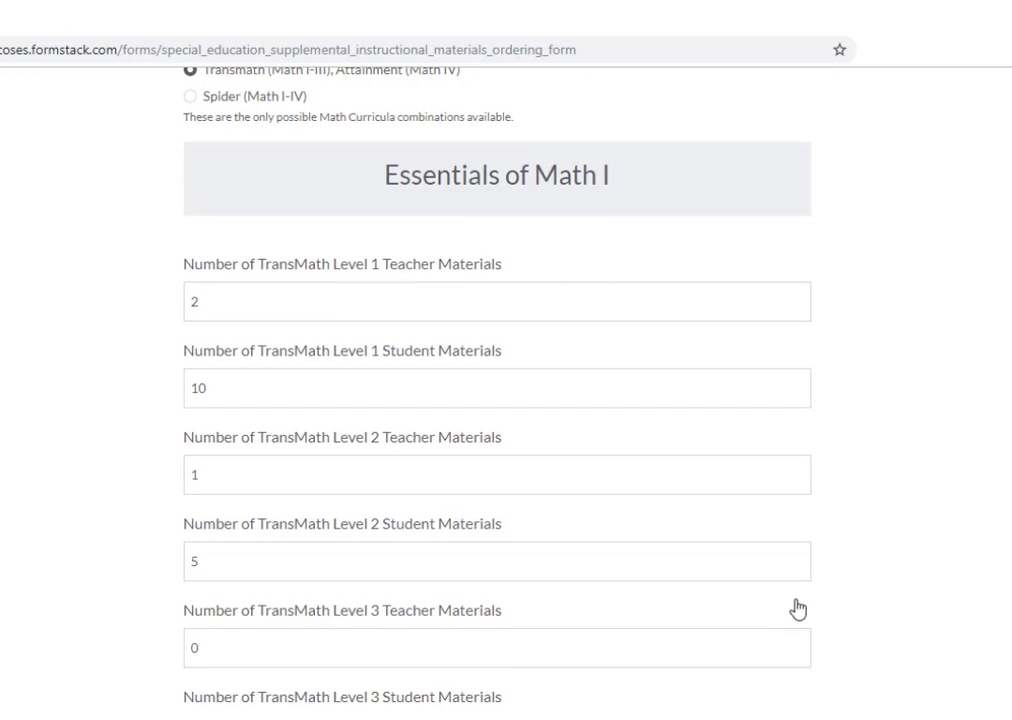
{"action": "scroll", "coordinate": [797, 608], "scroll_direction": "down", "scroll_amount": 1}
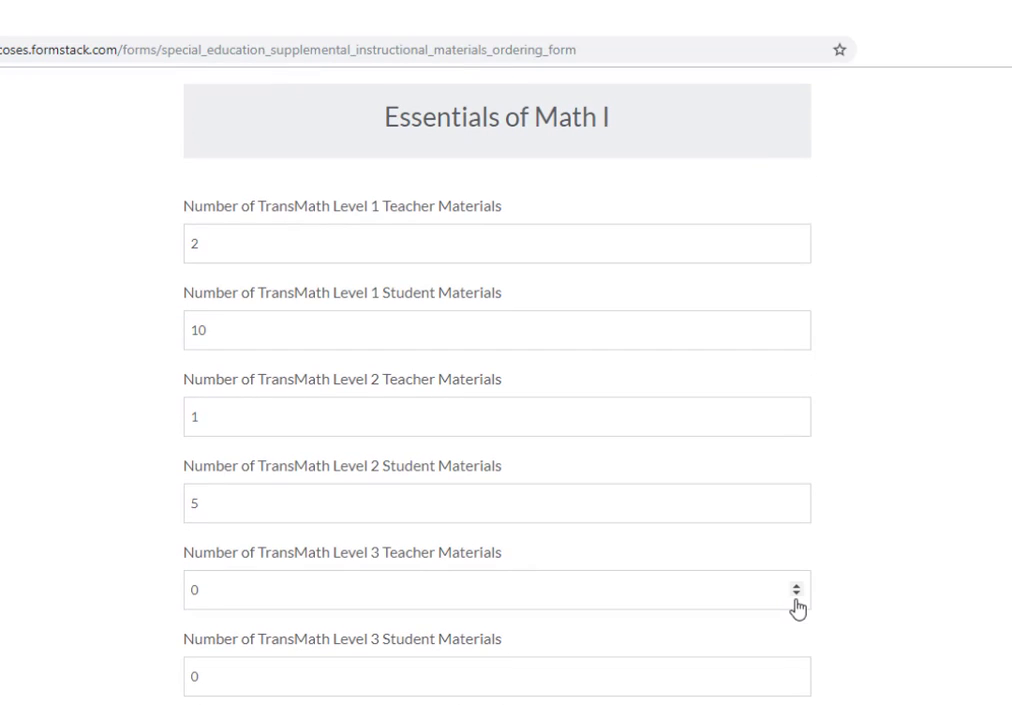
{"action": "scroll", "coordinate": [797, 608], "scroll_direction": "down", "scroll_amount": 1}
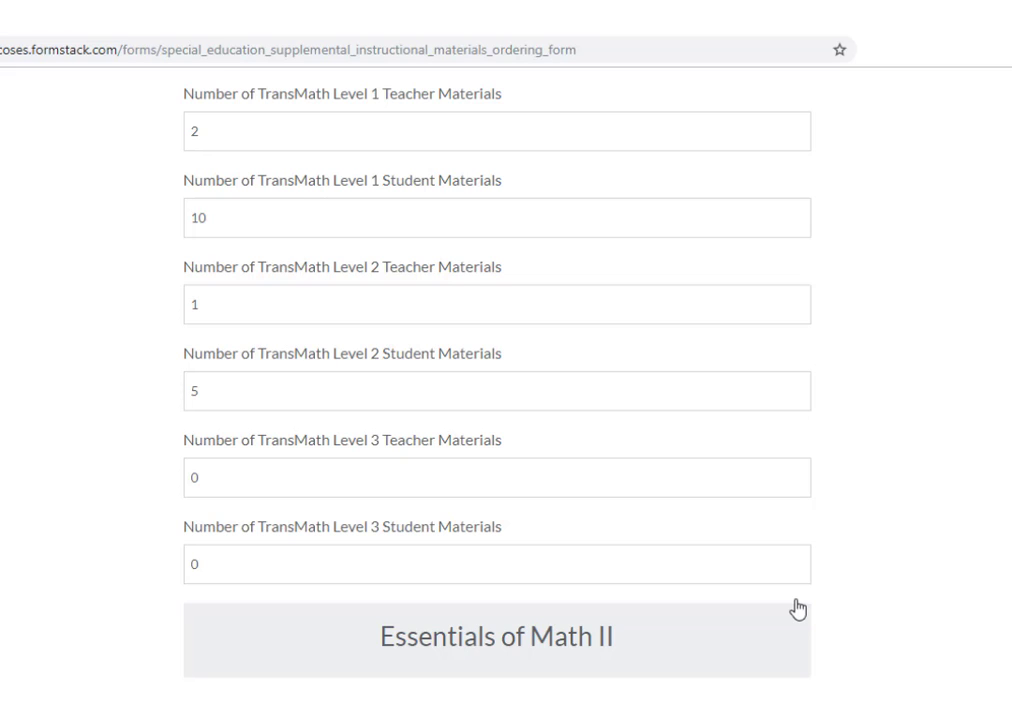
{"action": "scroll", "coordinate": [797, 608], "scroll_direction": "up", "scroll_amount": 2}
{"action": "scroll", "coordinate": [797, 608], "scroll_direction": "down", "scroll_amount": 2}
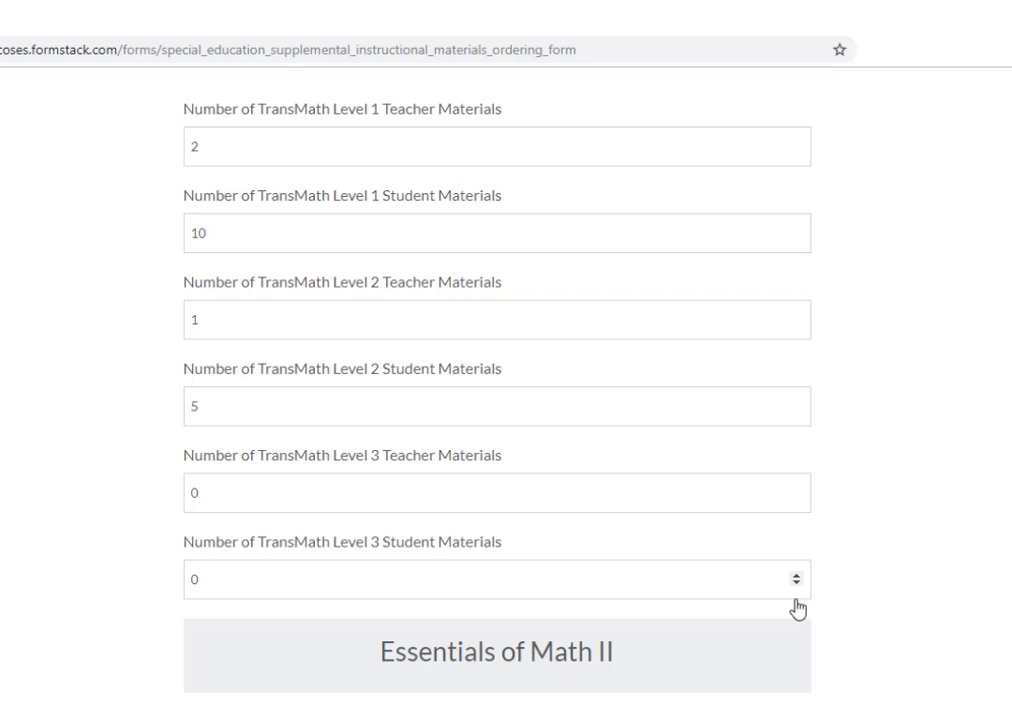
Review the teacher and student material quantities for Essentials of Math II through IV and continue to the Employability Education IV section
{"action": "scroll", "coordinate": [797, 608], "scroll_direction": "down", "scroll_amount": 1}
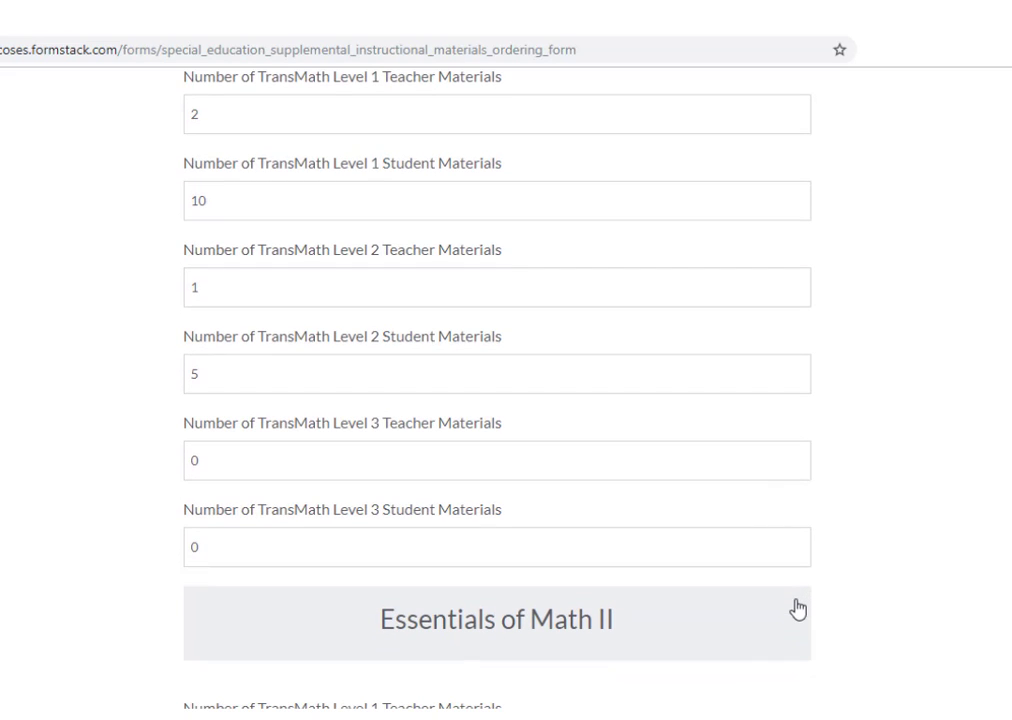
{"action": "scroll", "coordinate": [797, 608], "scroll_direction": "down", "scroll_amount": 1}
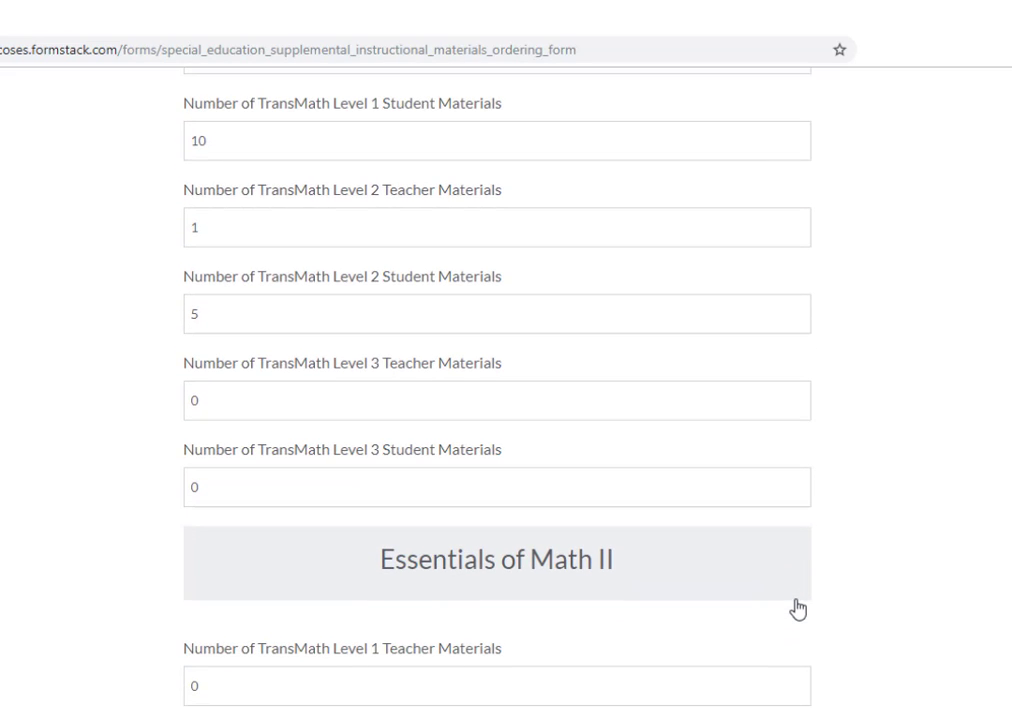
{"action": "scroll", "coordinate": [797, 608], "scroll_direction": "down", "scroll_amount": 1}
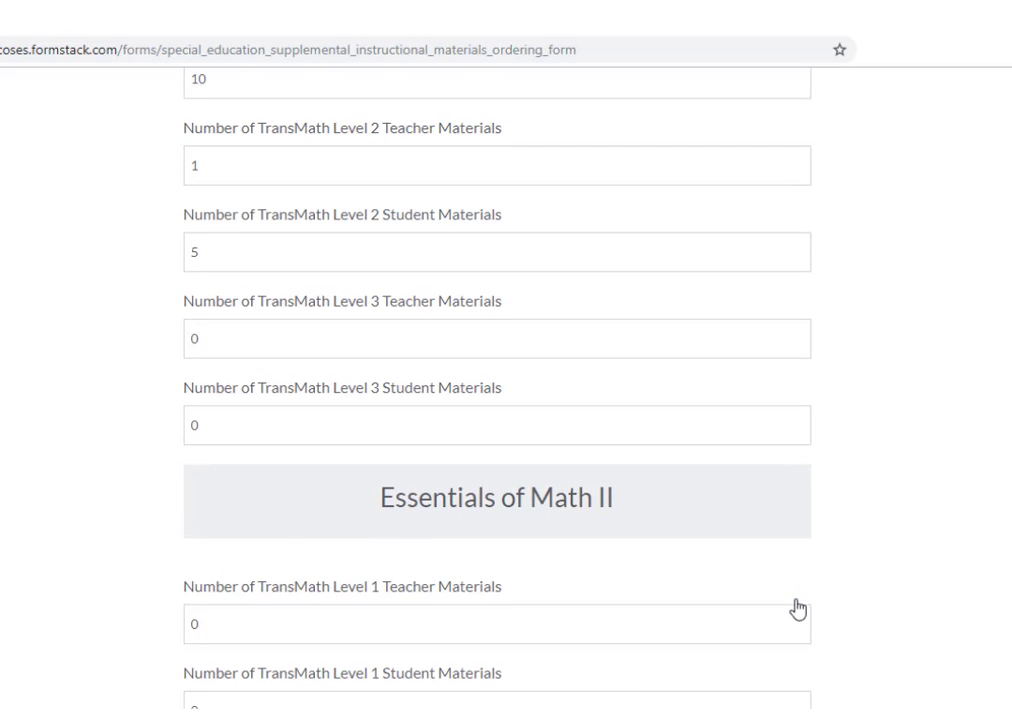
{"action": "scroll", "coordinate": [797, 608], "scroll_direction": "down", "scroll_amount": 2}
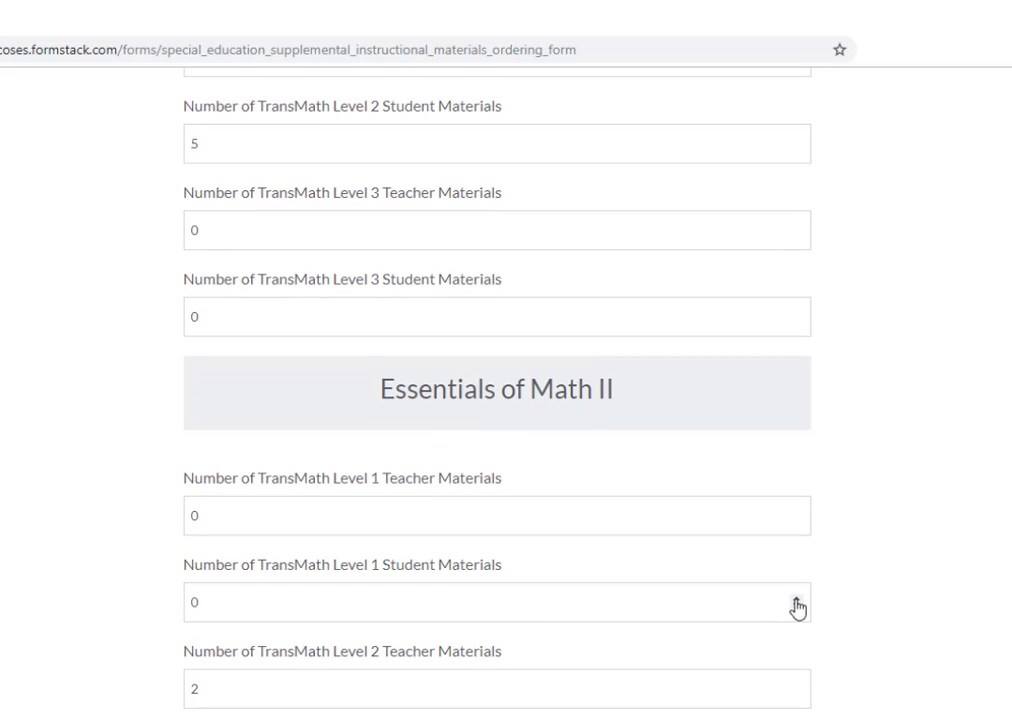
{"action": "scroll", "coordinate": [797, 608], "scroll_direction": "down", "scroll_amount": 1}
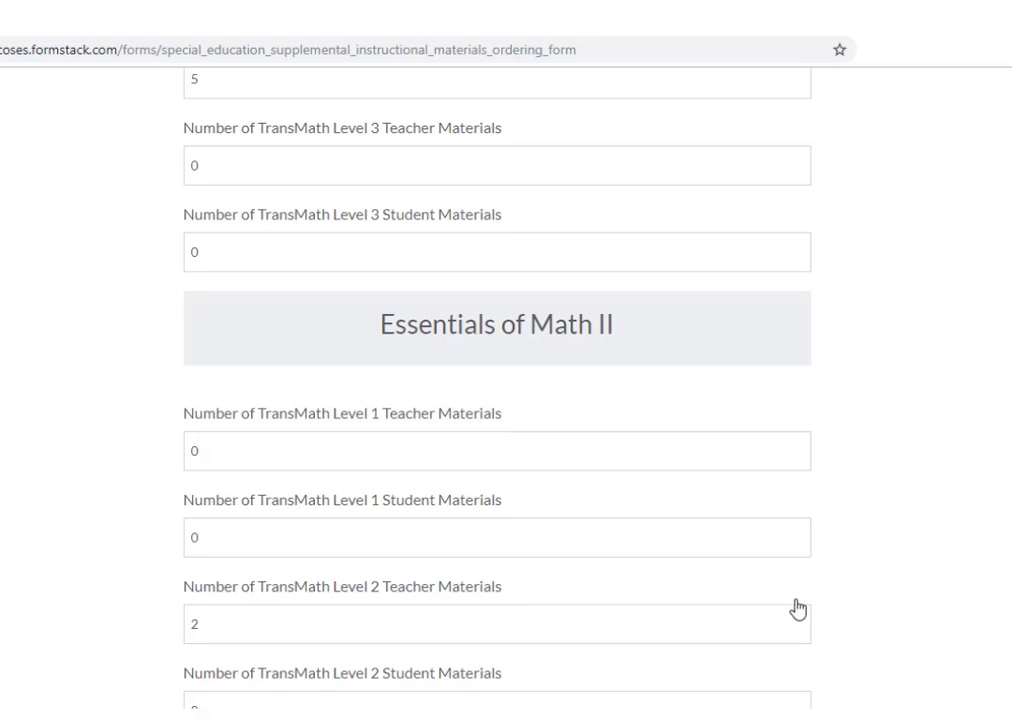
{"action": "scroll", "coordinate": [797, 608], "scroll_direction": "down", "scroll_amount": 2}
{"action": "scroll", "coordinate": [797, 608], "scroll_direction": "down", "scroll_amount": 5}
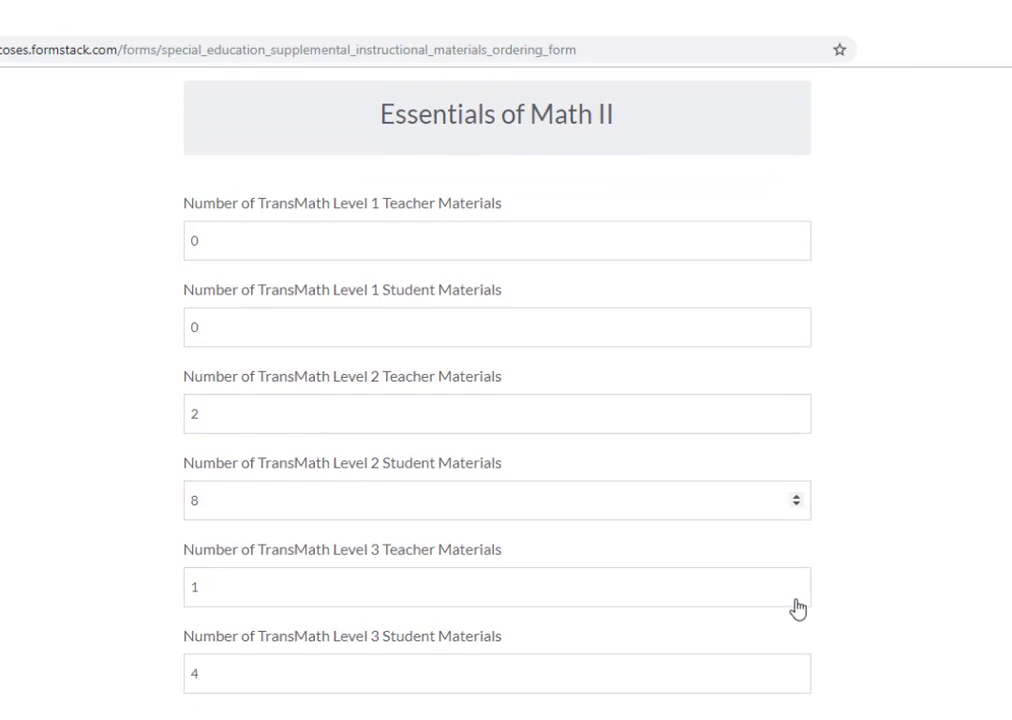
{"action": "scroll", "coordinate": [797, 608], "scroll_direction": "down", "scroll_amount": 7}
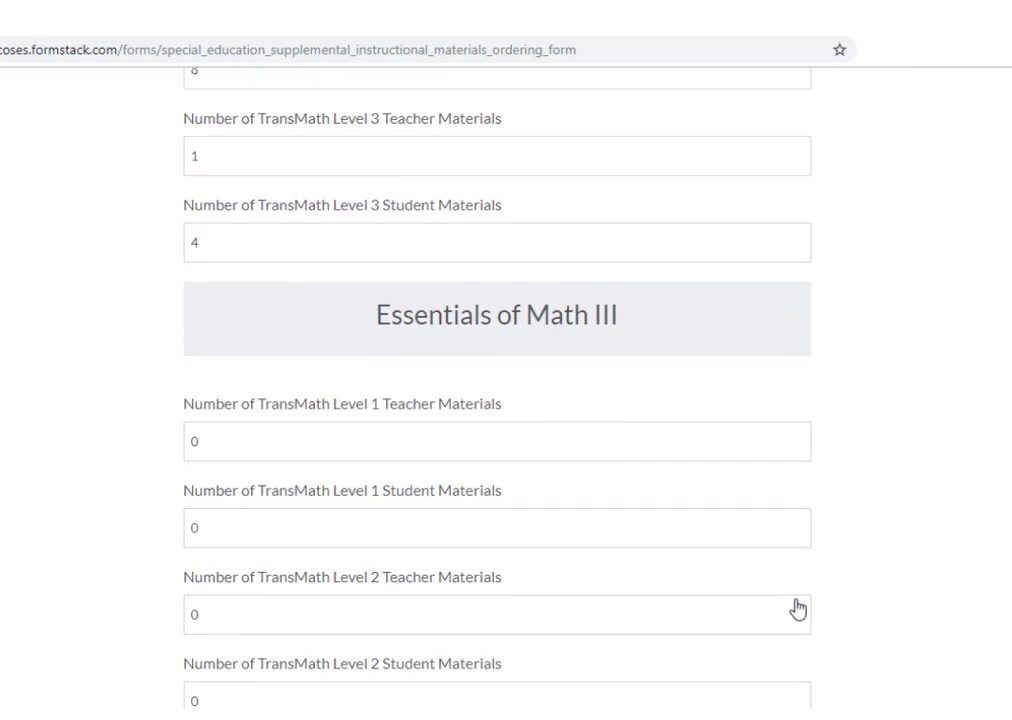
{"action": "scroll", "coordinate": [797, 608], "scroll_direction": "down", "scroll_amount": 6}
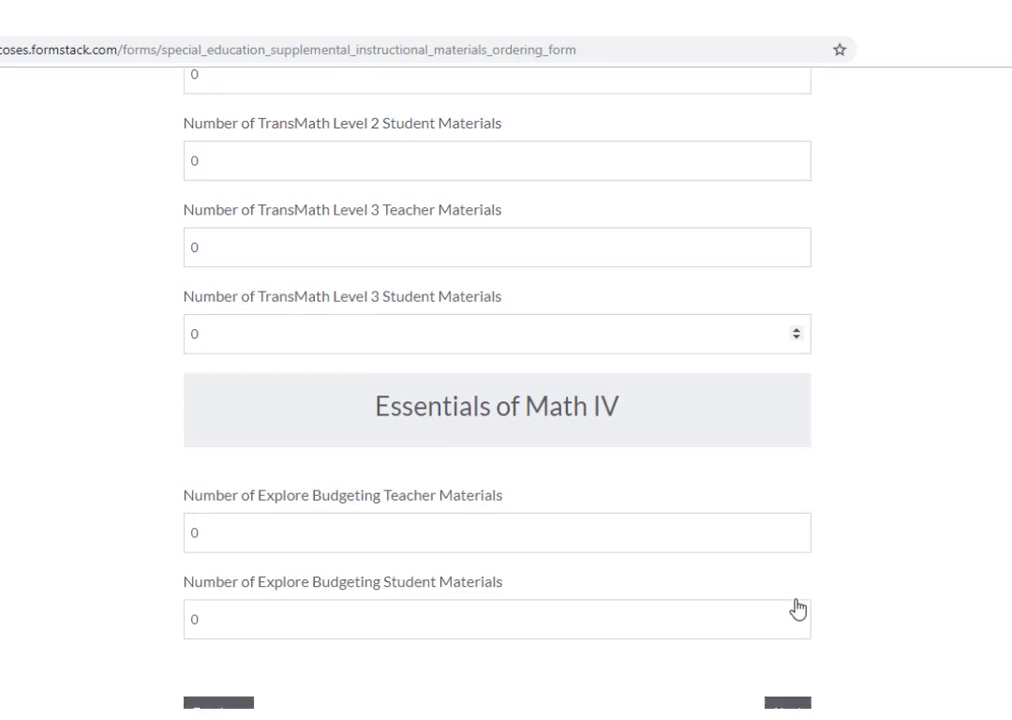
{"action": "left_click", "coordinate": [790, 604]}
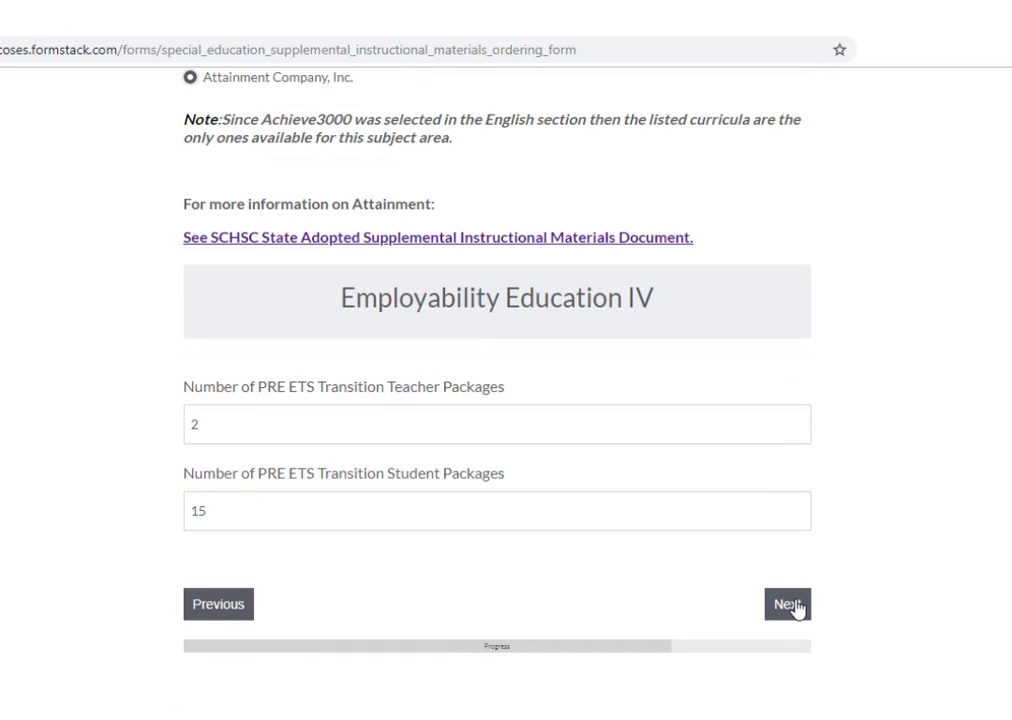
Set both the PRE ETS Transition teacher and student package quantities for Employability Education IV to 0
{"action": "scroll", "coordinate": [797, 608], "scroll_direction": "up", "scroll_amount": 1}
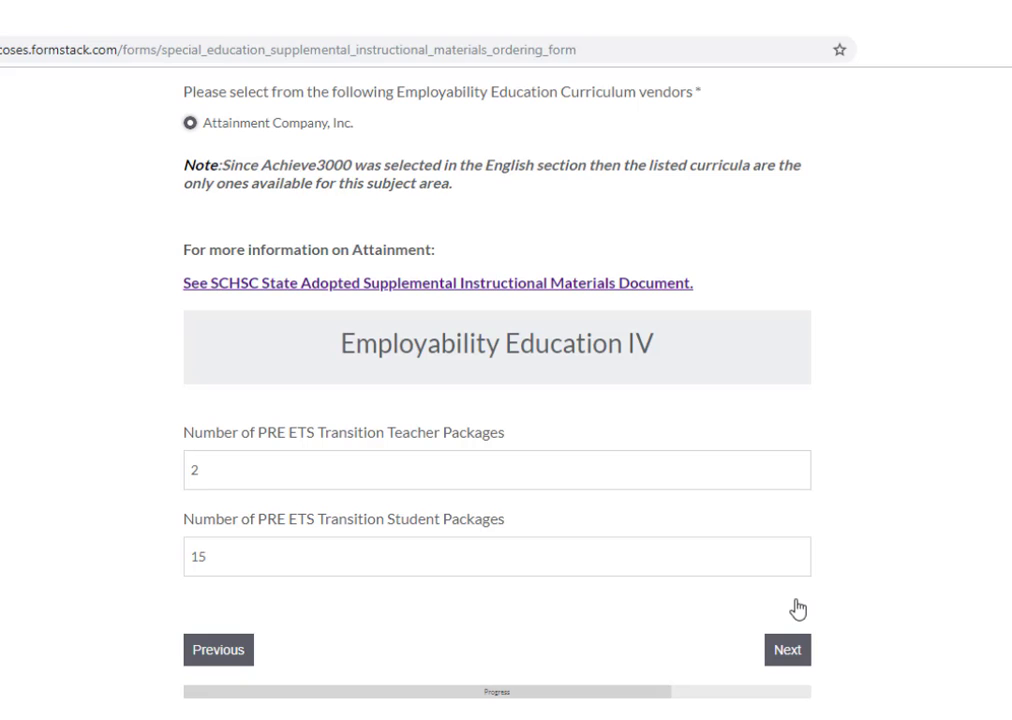
{"action": "left_click", "coordinate": [375, 469]}
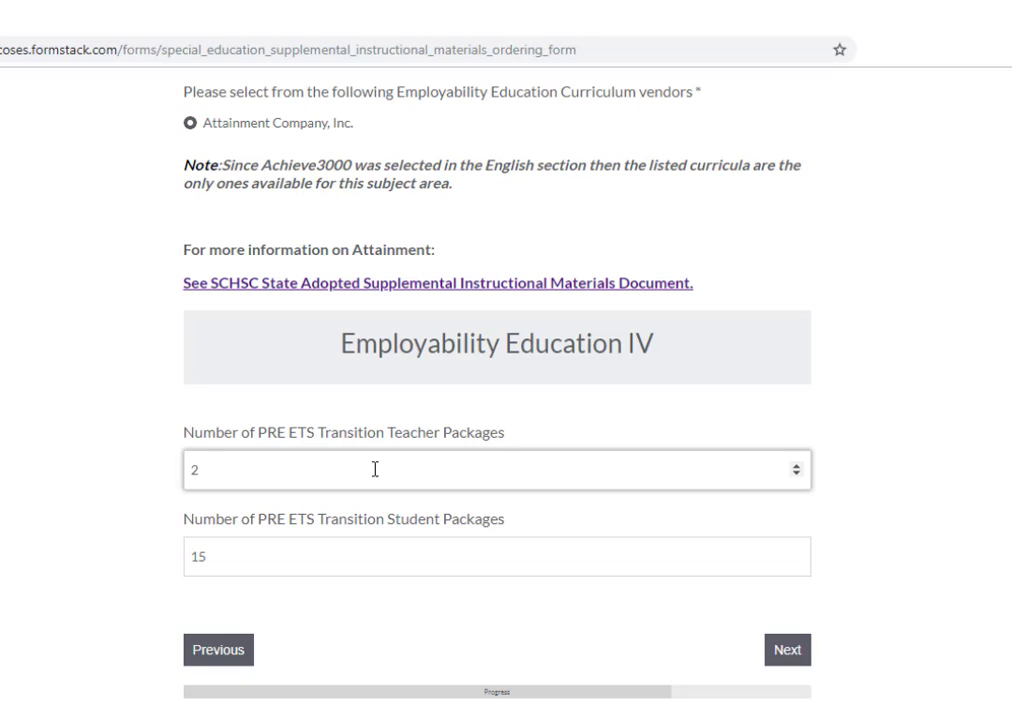
{"action": "key", "text": "BackSpace"}
{"action": "type", "text": "0"}
{"action": "left_click", "coordinate": [349, 565]}
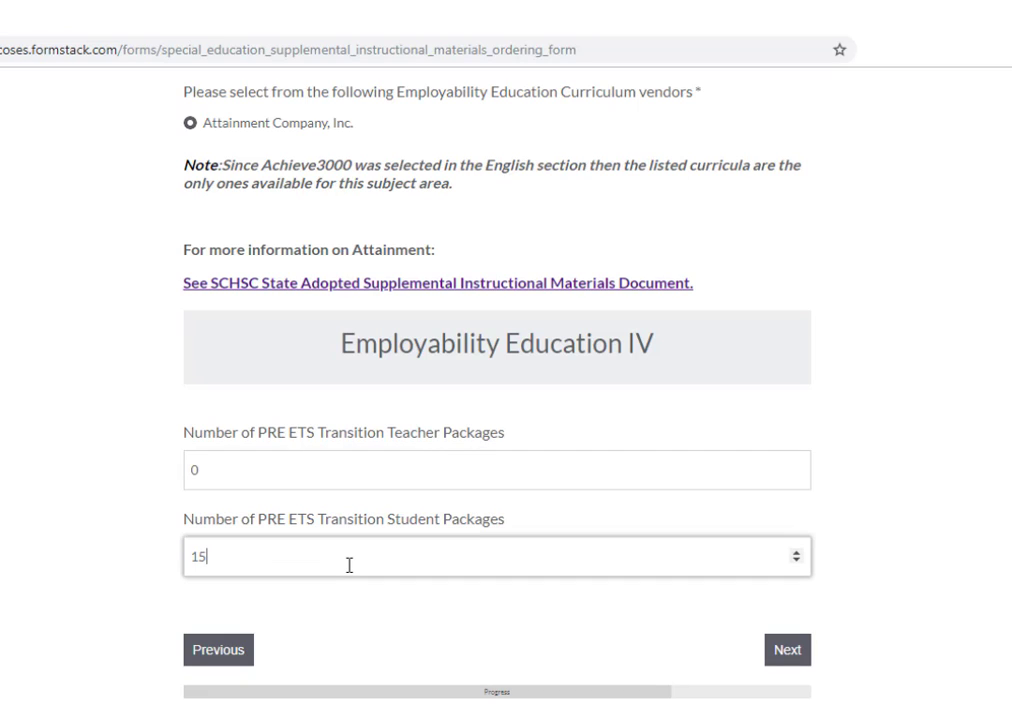
{"action": "key", "text": "BackSpace"}
{"action": "key", "text": "BackSpace"}
{"action": "type", "text": "0"}
Continue to the Assurance Statement and submit the ordering form with the agreement and director name already filled in
{"action": "left_click", "coordinate": [786, 652]}
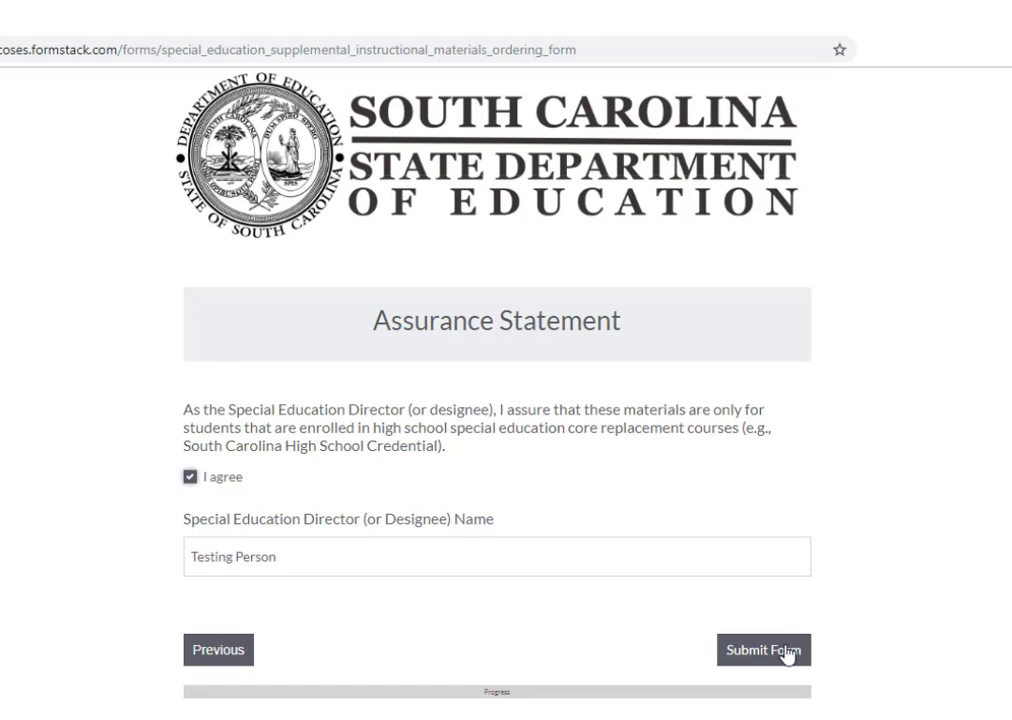
{"action": "left_click", "coordinate": [787, 653]}
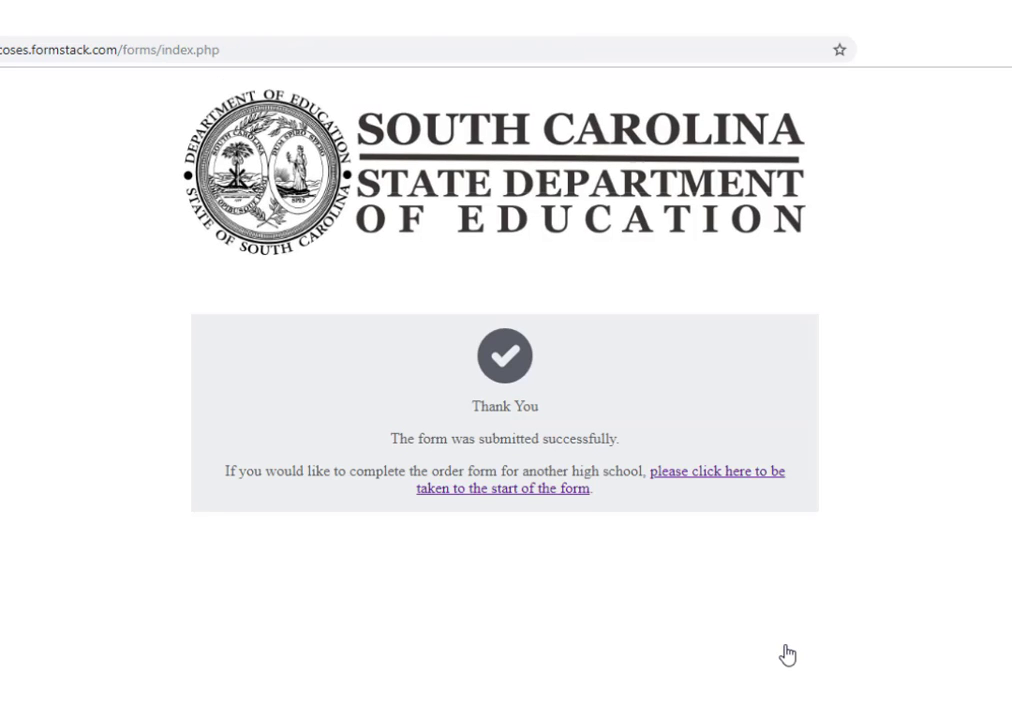